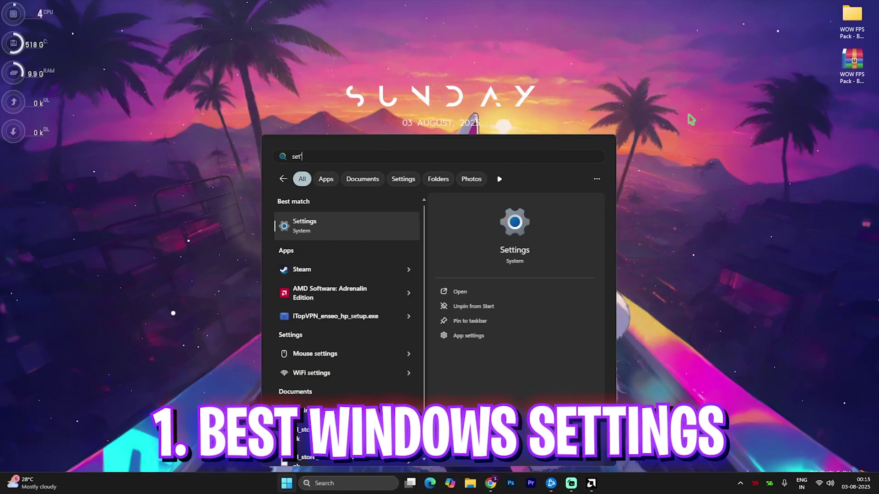
Step: Open Windows Settings and view the Game Bar page under Gaming
key(Return)
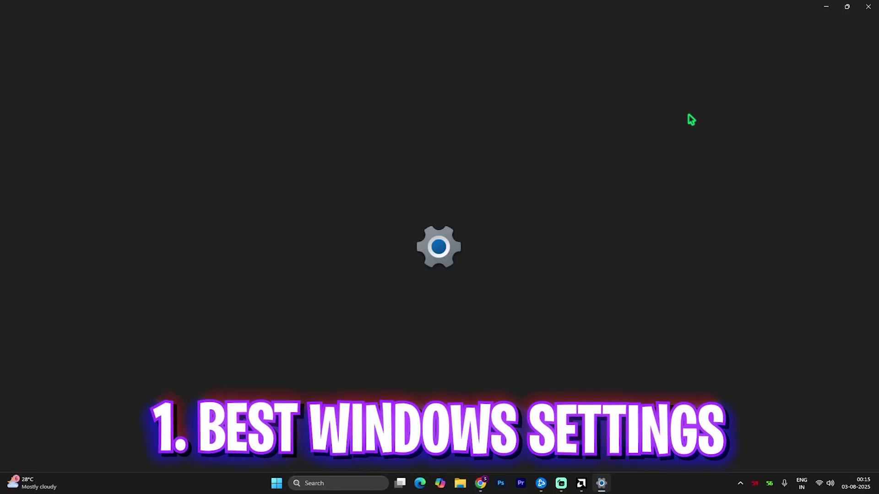
click(106, 221)
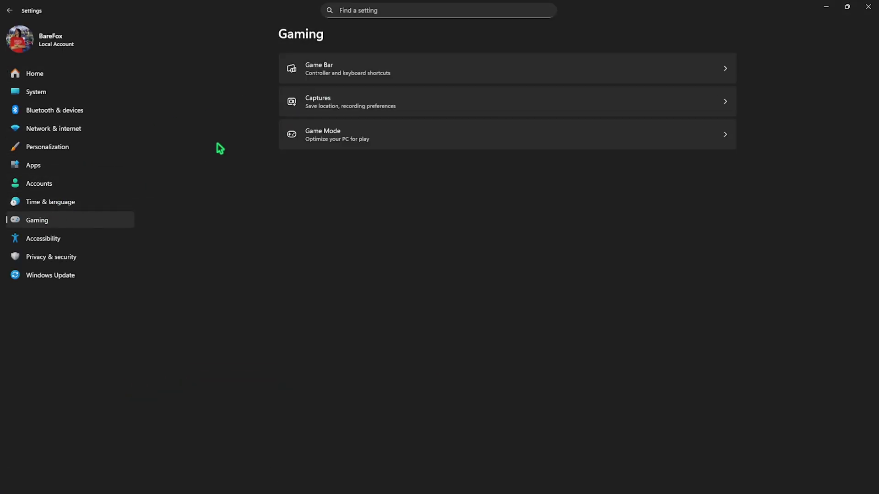
click(348, 77)
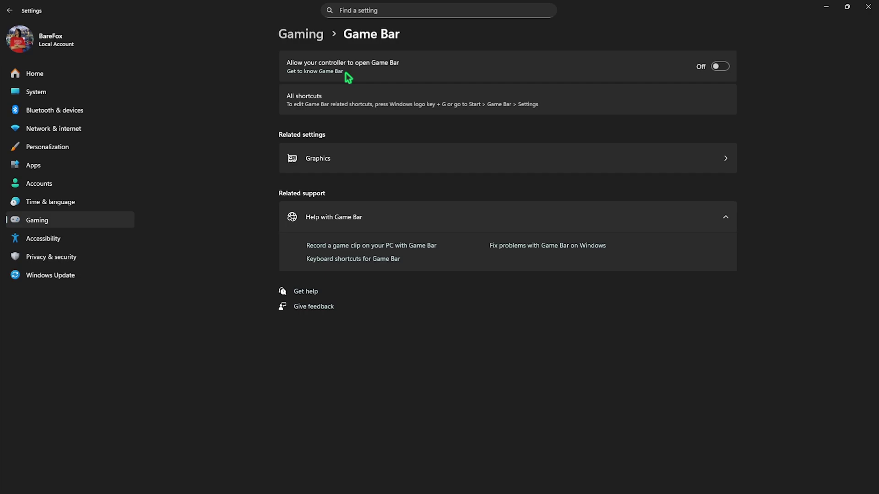
Step: Check the Game Mode page, go to its related Graphics settings and expand the advanced graphics settings
click(318, 35)
click(363, 141)
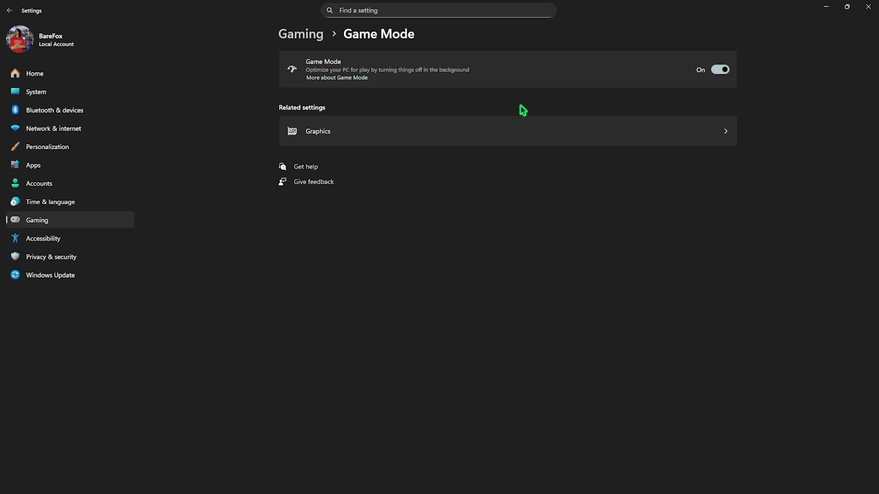
click(386, 129)
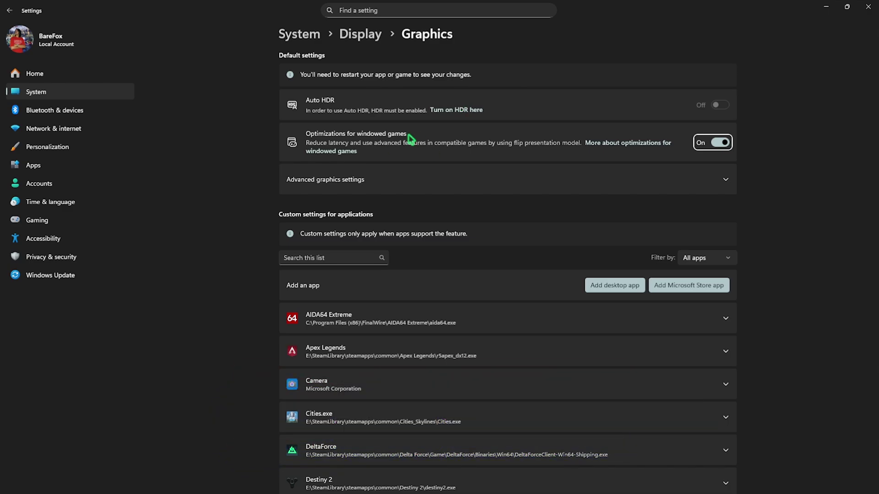
click(383, 181)
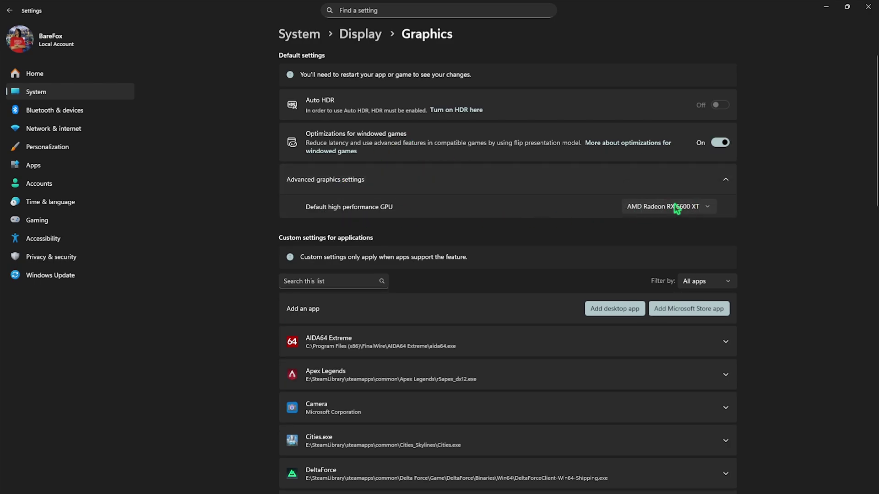
Step: Add Wow.exe from E:\Battle.net\World of Warcraft\_retail_ as a desktop app in the custom graphics settings
scroll(535, 217, down, 2)
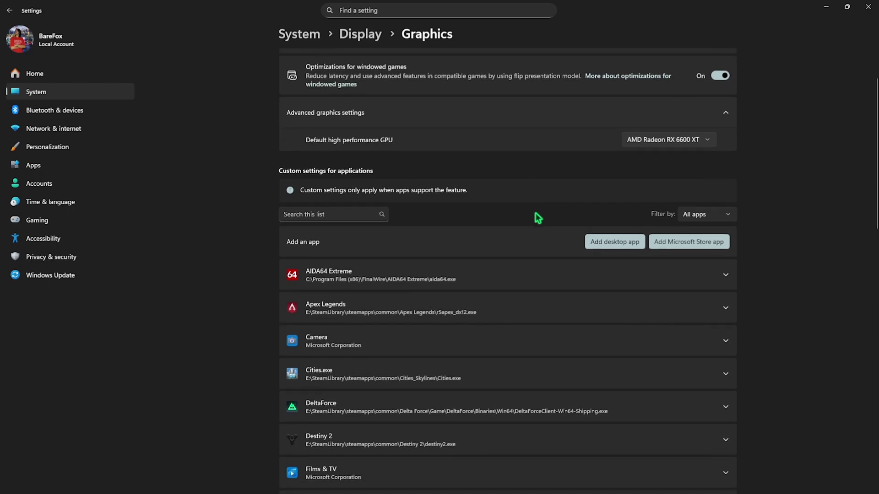
click(618, 242)
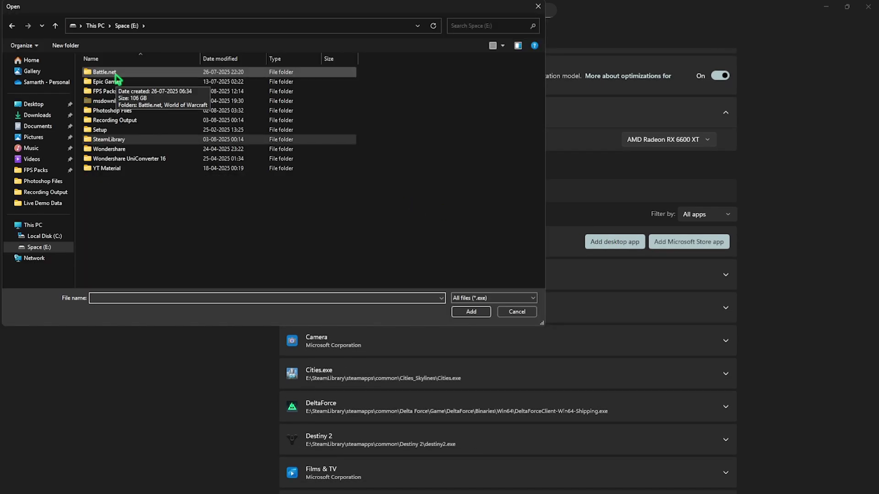
double_click(109, 73)
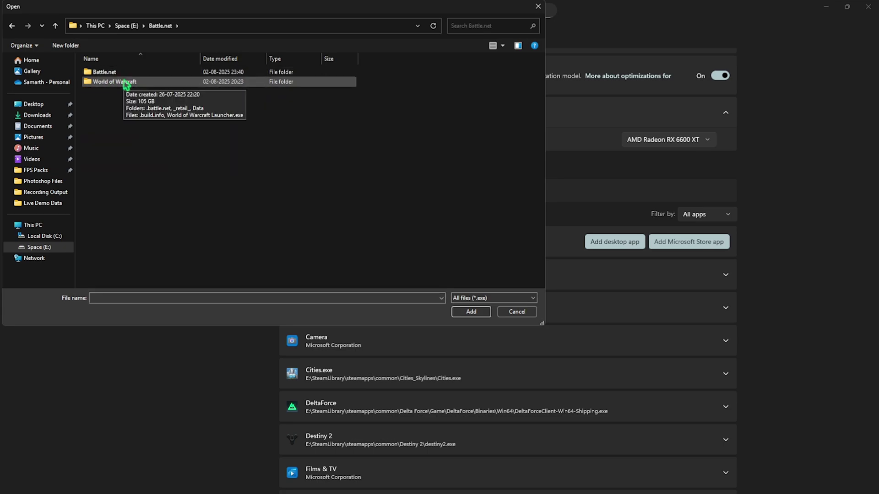
double_click(119, 83)
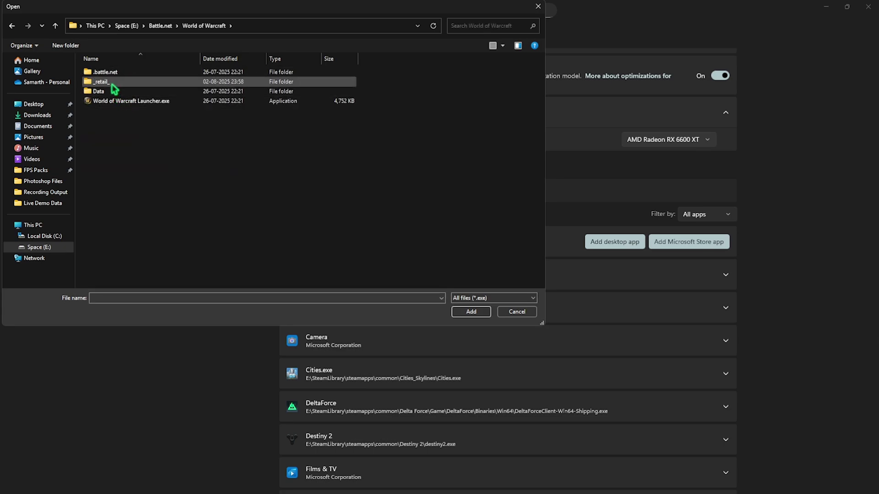
double_click(113, 83)
click(122, 140)
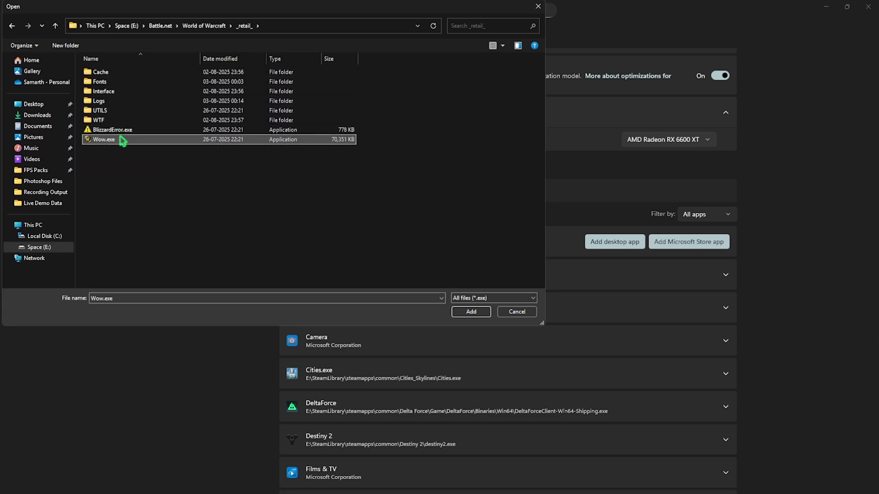
click(462, 313)
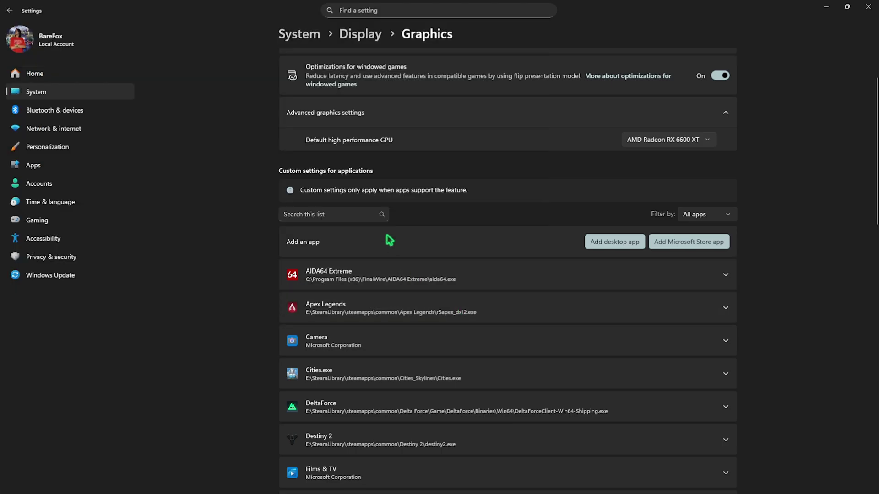
Step: Set the GPU preference of the World of Warcraft entry for Wow.exe to High Performance (AMD Radeon RX 6600 XT) and close Settings
scroll(400, 220, down, 8)
scroll(407, 202, down, 7)
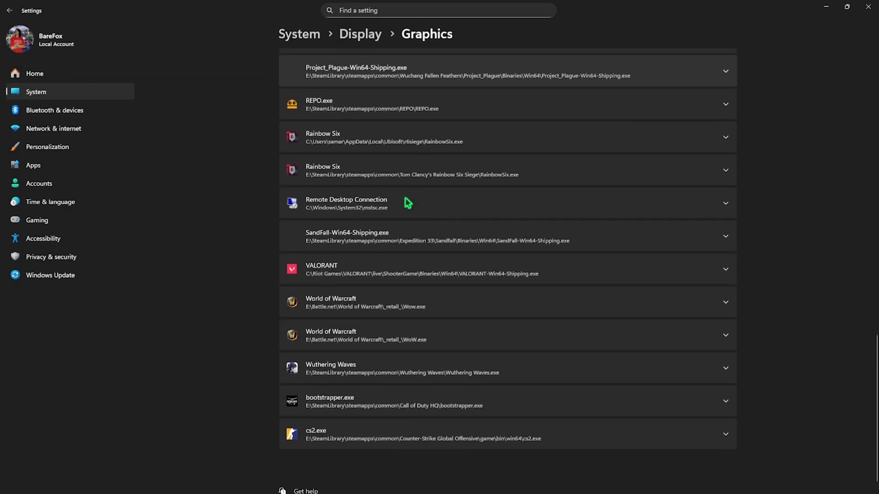
click(433, 289)
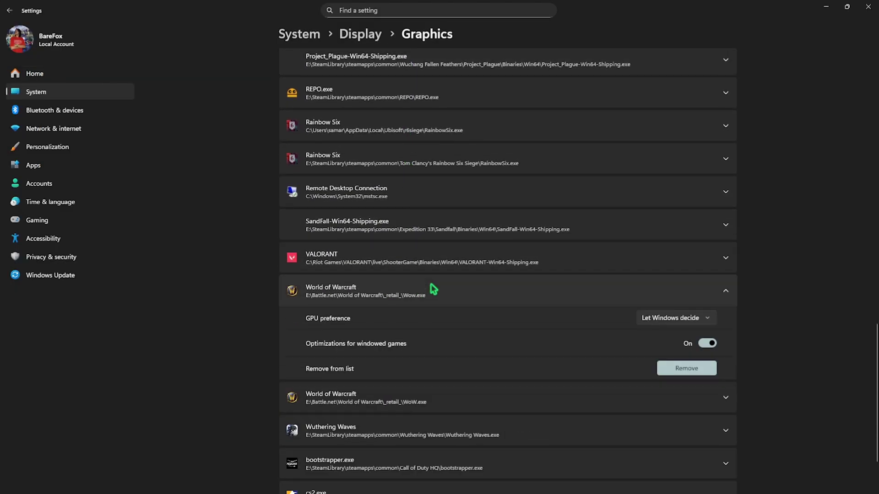
click(646, 322)
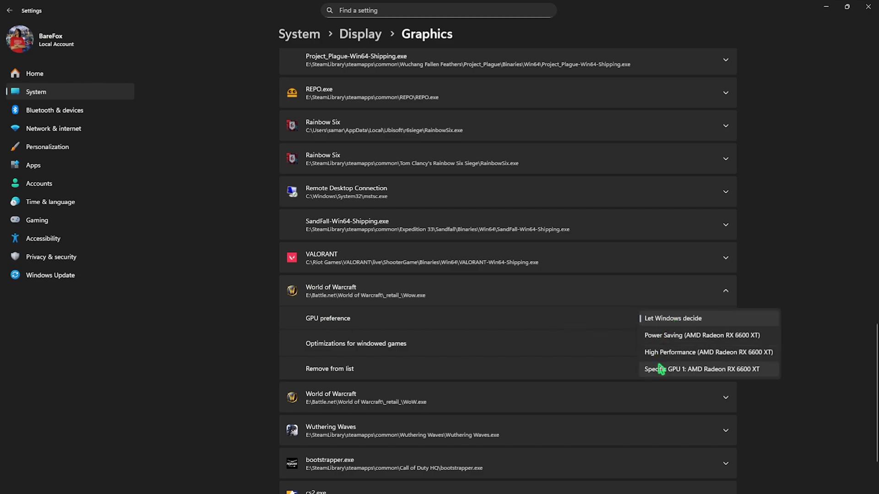
click(613, 351)
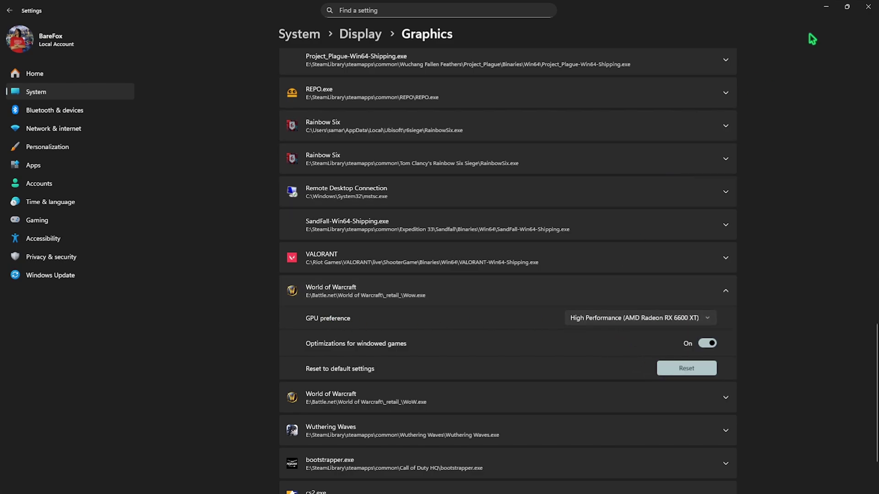
click(868, 6)
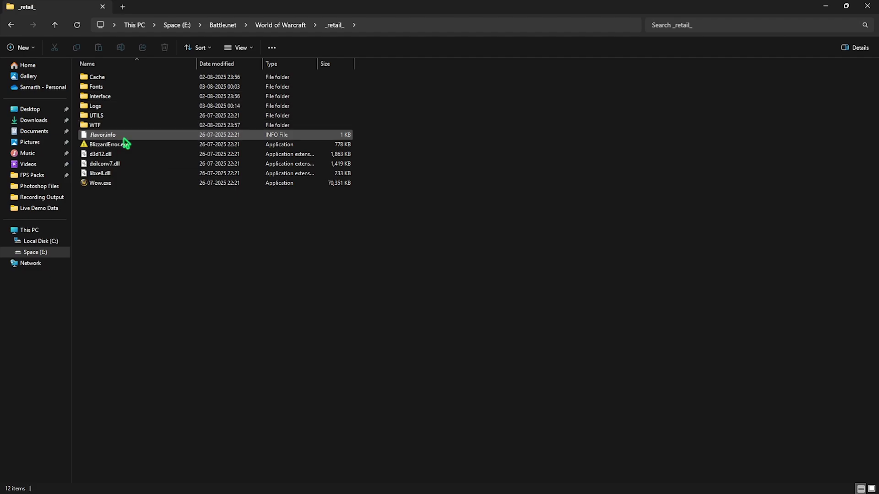
Step: Disable fullscreen optimizations in the compatibility properties of Wow.exe in the _retail_ folder, apply the change and close the dialog
click(126, 184)
right_click(127, 185)
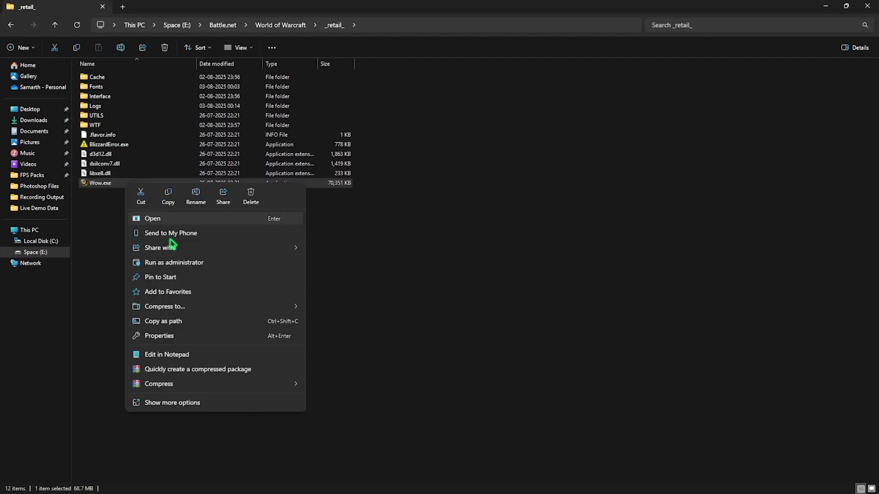
click(153, 336)
click(215, 211)
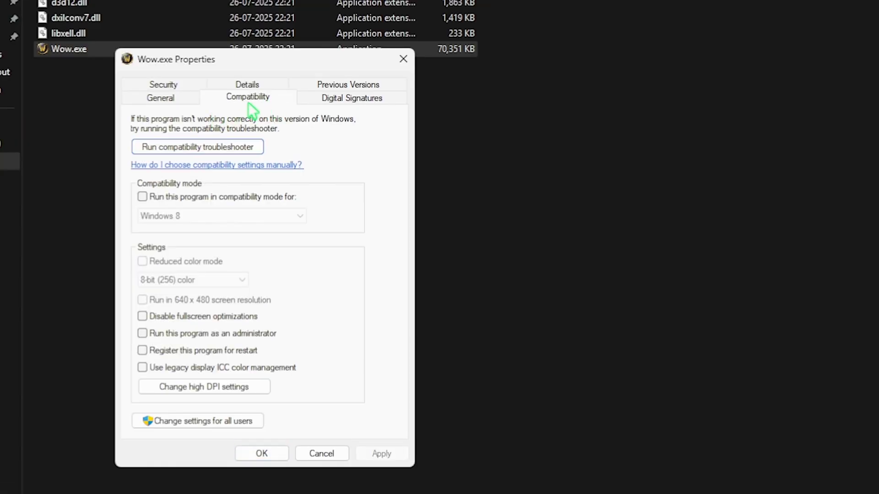
click(151, 317)
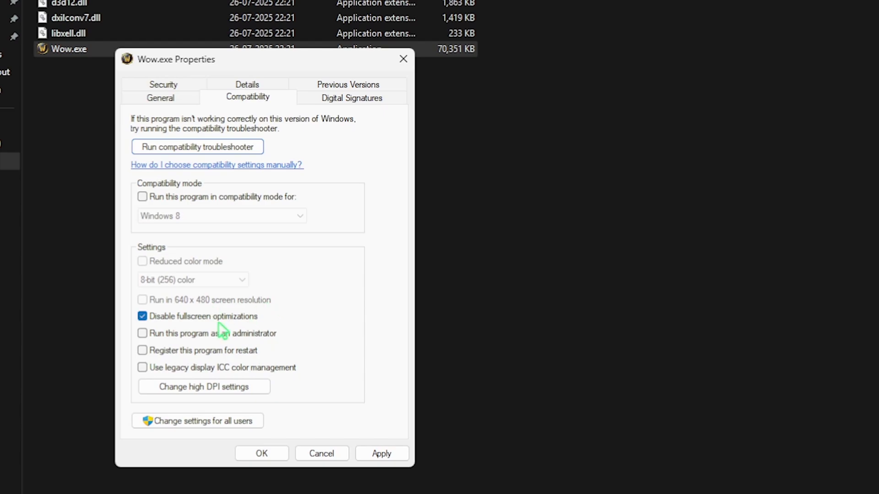
click(380, 454)
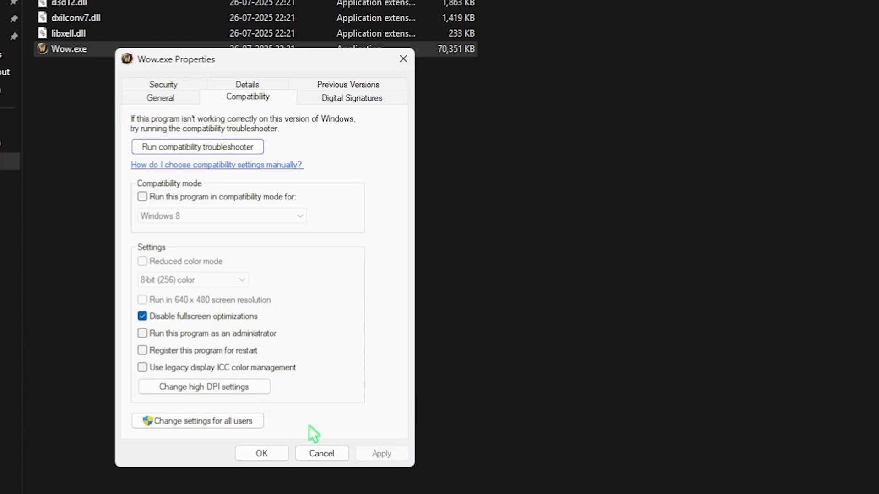
click(403, 58)
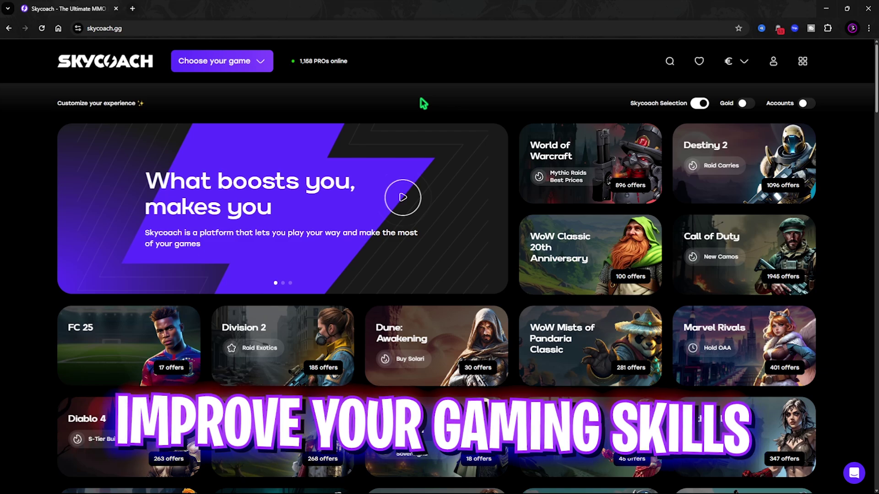
Step: Look through the games and offers on the Skycoach homepage in the browser
scroll(428, 129, down, 20)
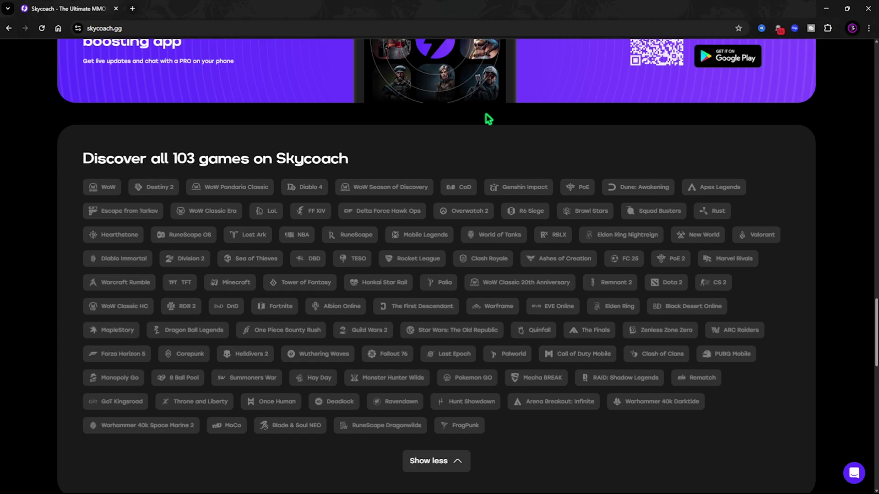
scroll(489, 119, up, 20)
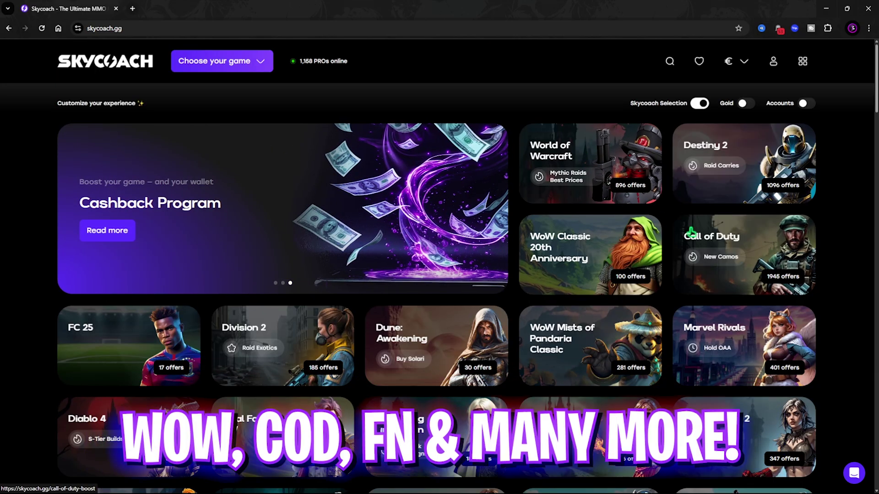
scroll(707, 208, down, 7)
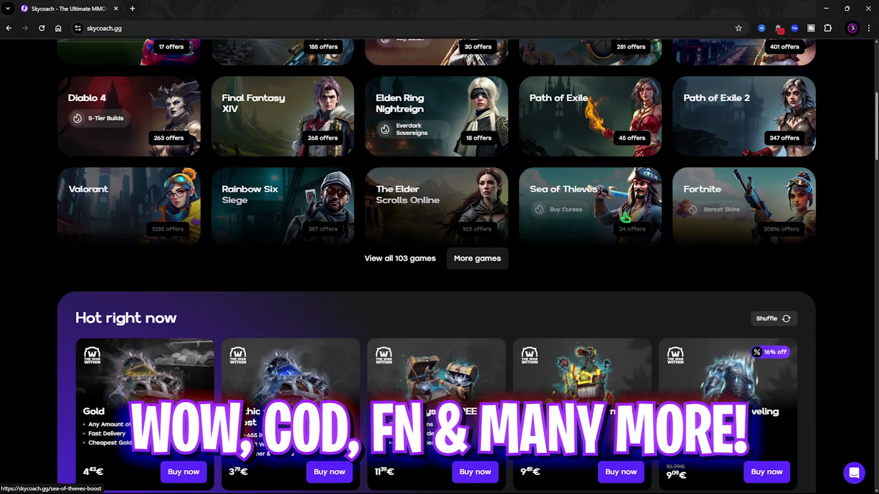
scroll(578, 146, up, 7)
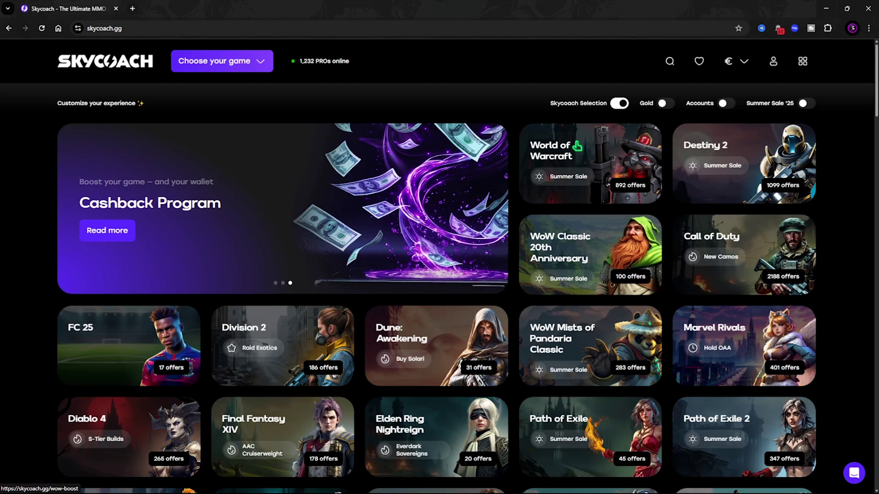
Step: Open the World of Warcraft section on Skycoach and view its Gold, Raids and Dungeons offers
click(577, 146)
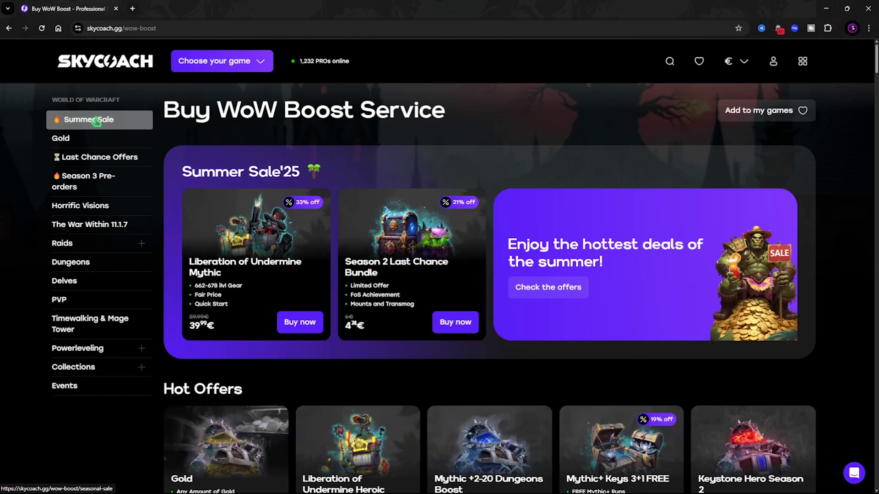
click(99, 138)
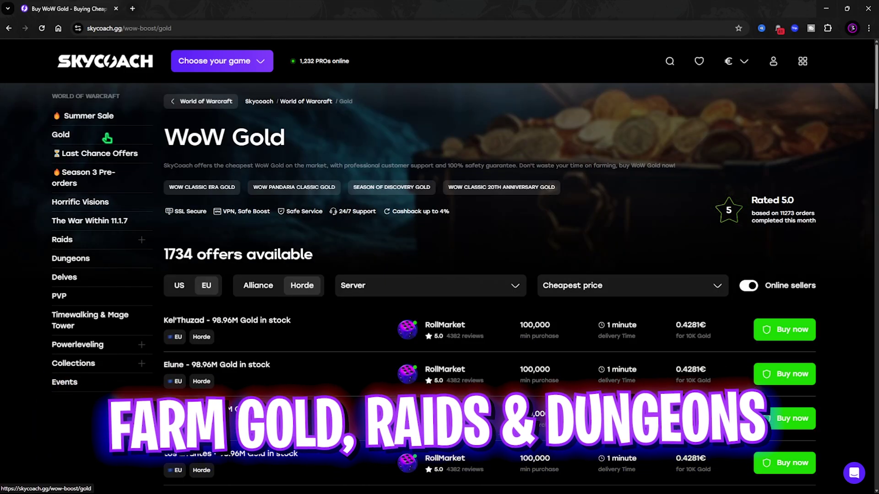
click(73, 239)
scroll(248, 243, down, 2)
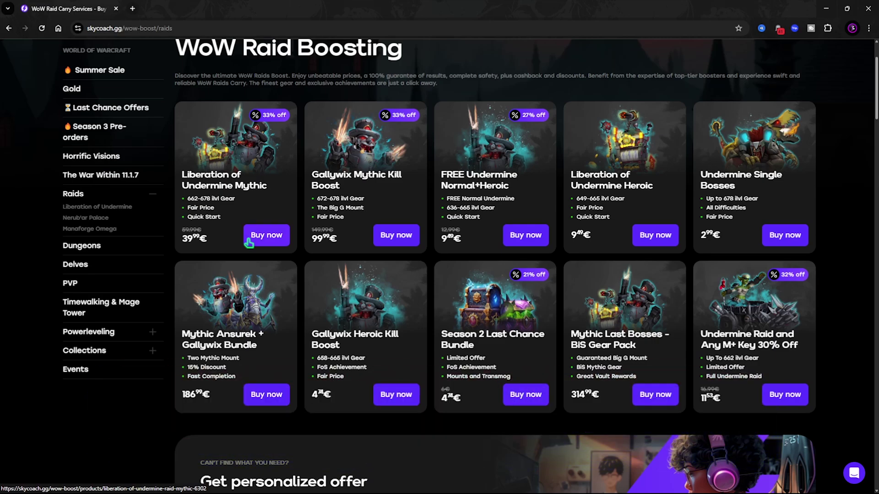
click(81, 245)
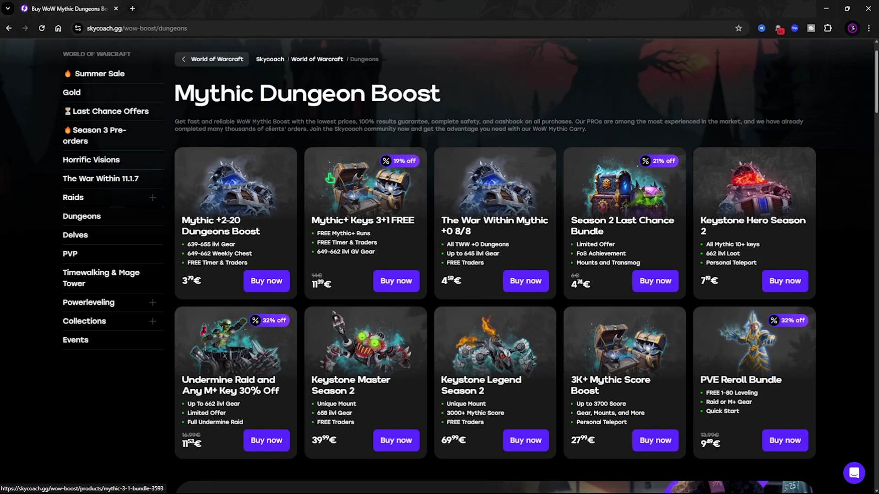
Step: View the World of Warcraft Powerleveling offers
click(89, 302)
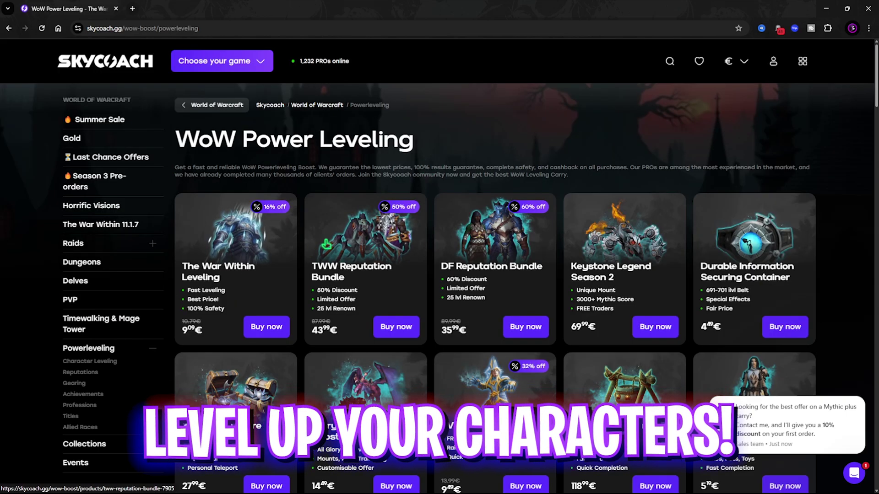
scroll(405, 186, down, 1)
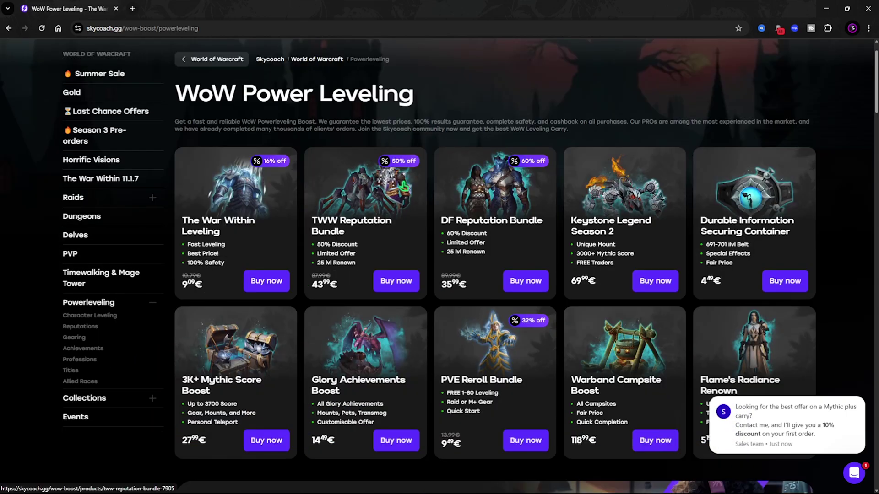
scroll(404, 187, up, 1)
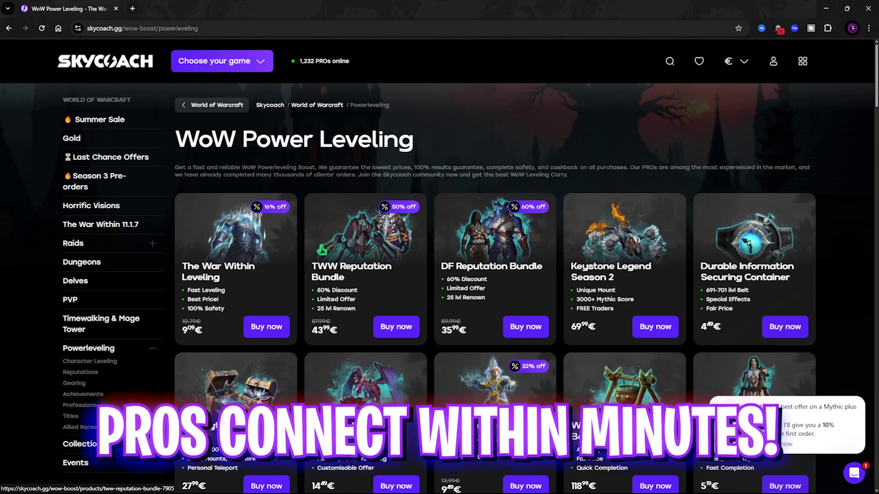
Step: Open The War Within Leveling offer and check its completion method choices
click(282, 331)
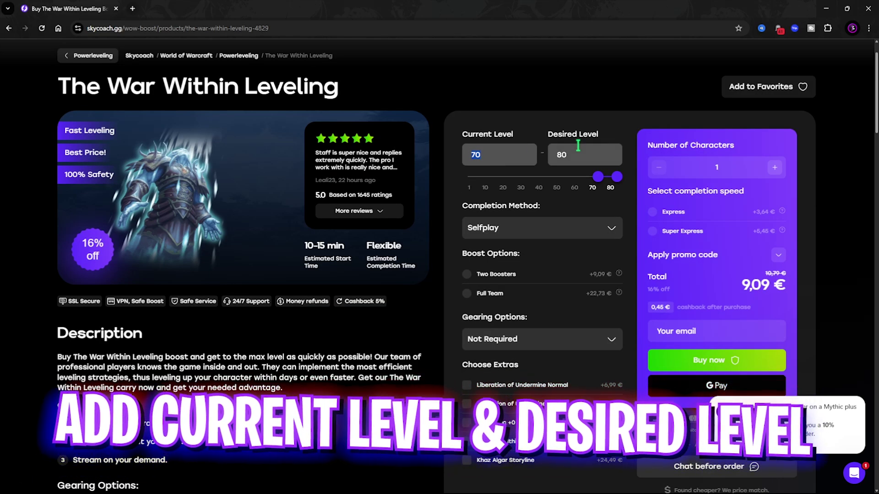
click(516, 224)
click(495, 258)
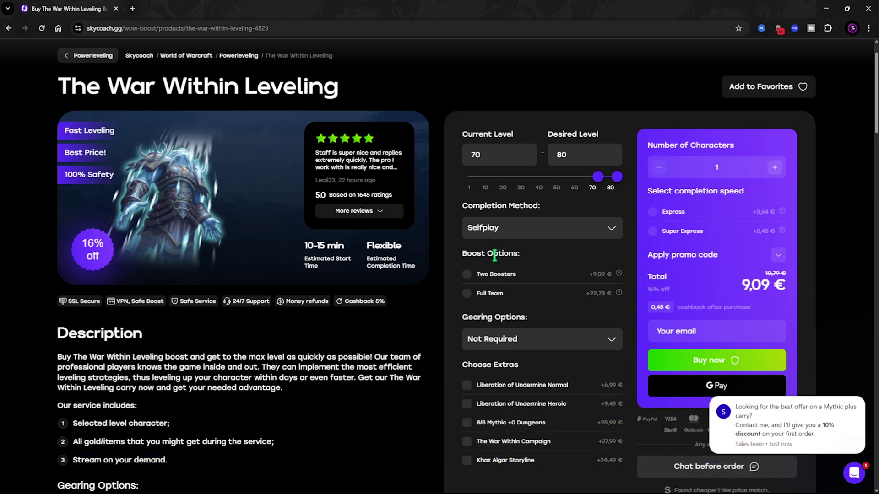
Step: Check the leveling completion methods, Skycoach's Trustpilot reviews and the support chat on the Skycoach homepage
click(504, 228)
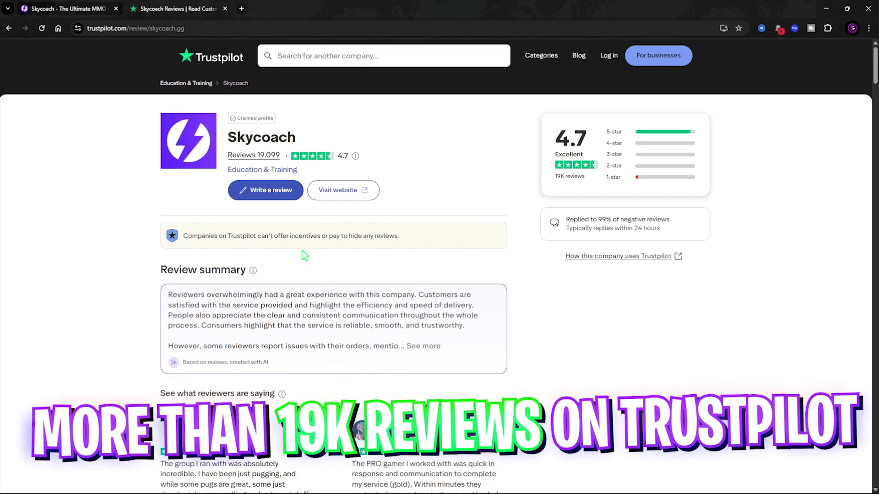
scroll(301, 250, down, 5)
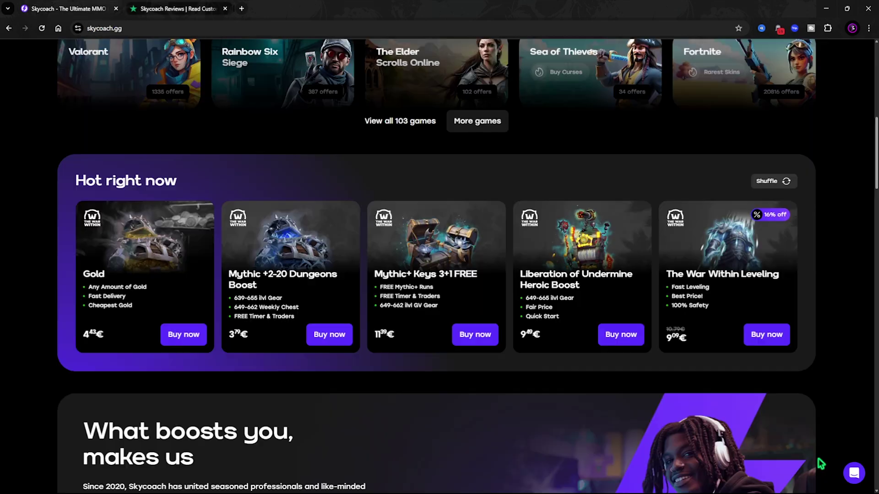
click(854, 473)
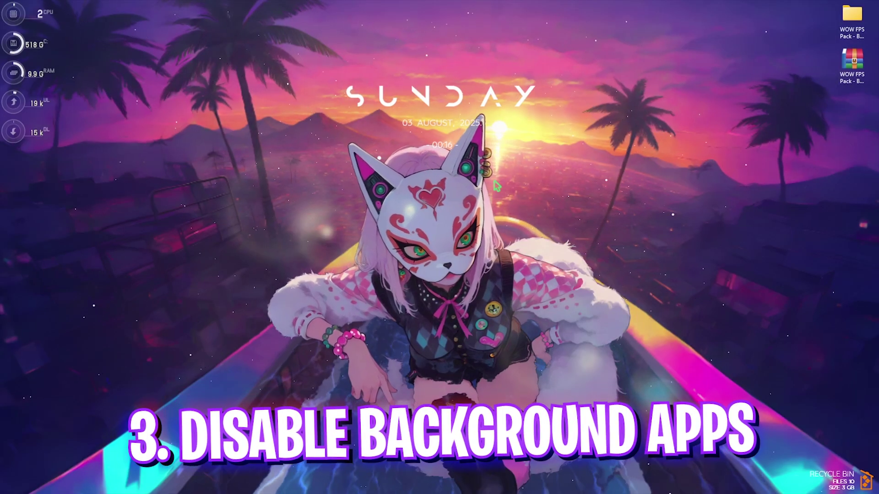
Step: Open the Local Group Policy Editor and go to Computer Configuration > Administrative Templates > Windows Components > App Privacy
key(super)
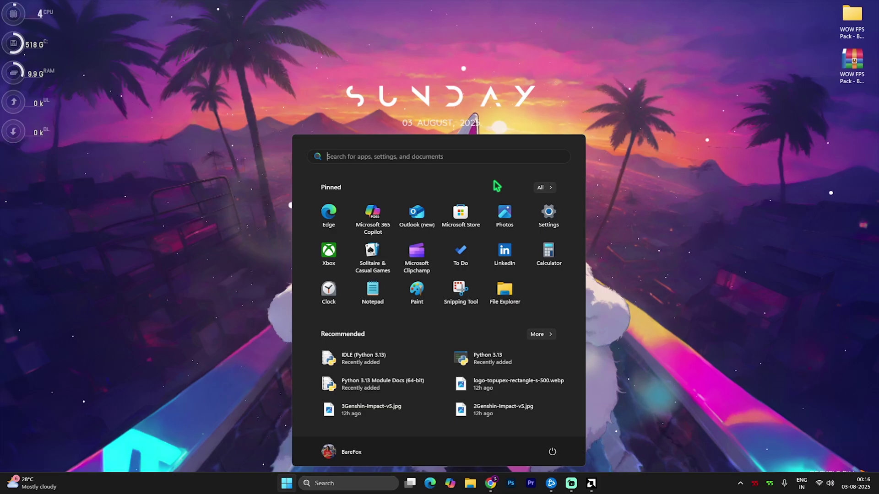
text(loca)
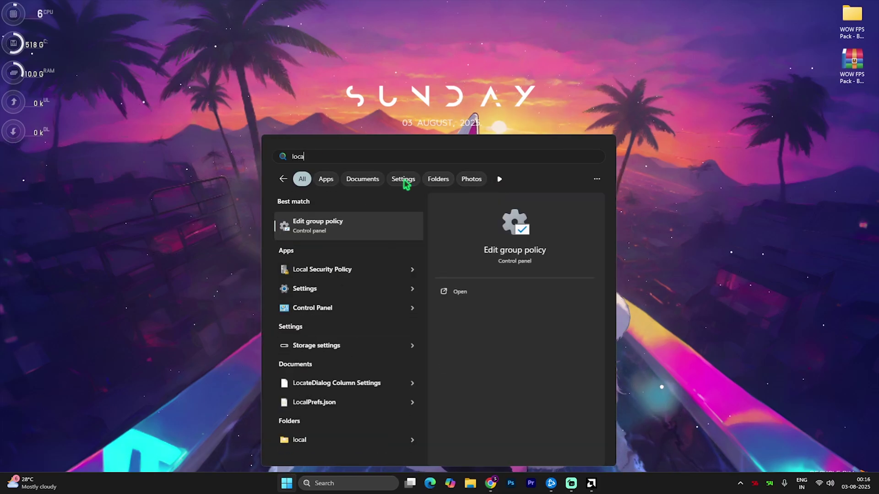
click(387, 228)
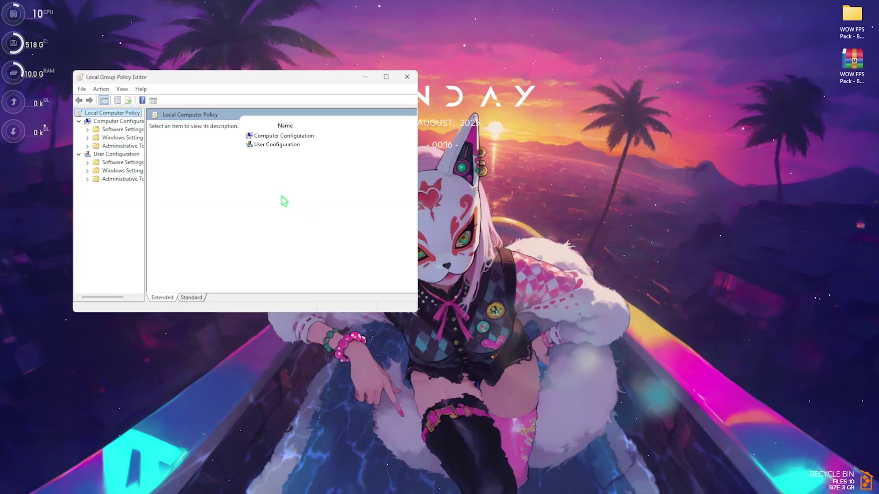
key(super+Up)
double_click(214, 63)
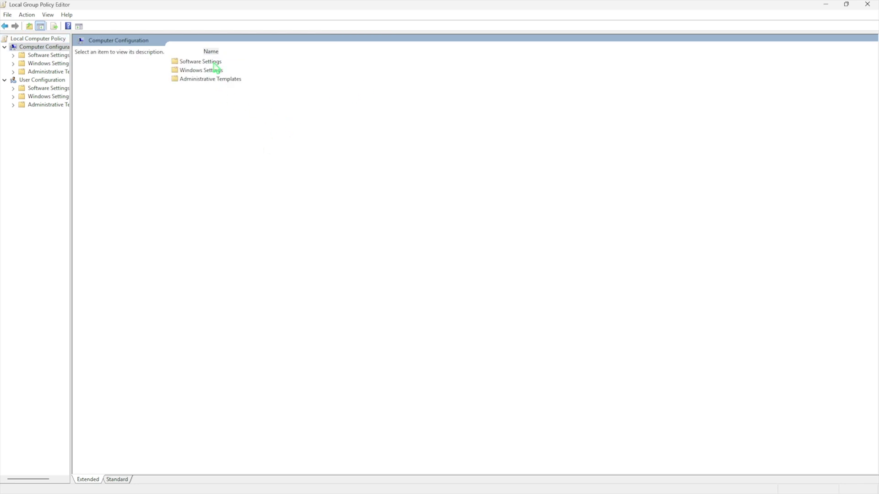
double_click(217, 80)
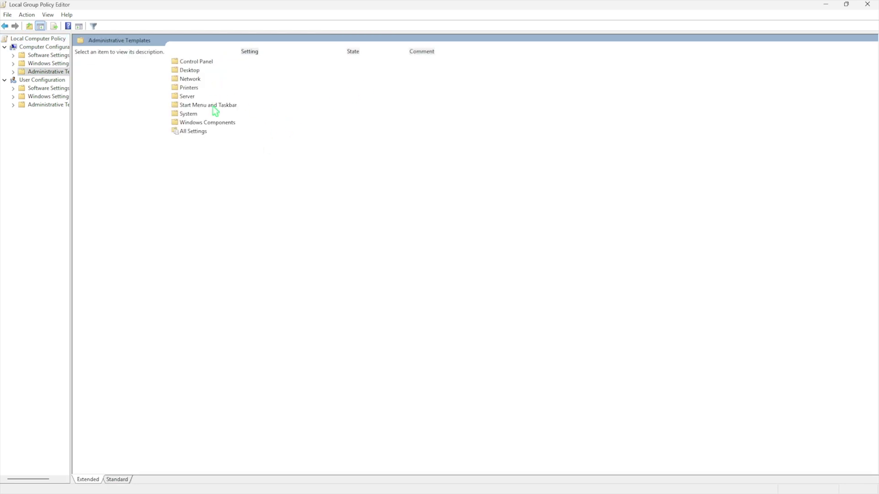
double_click(213, 122)
double_click(205, 97)
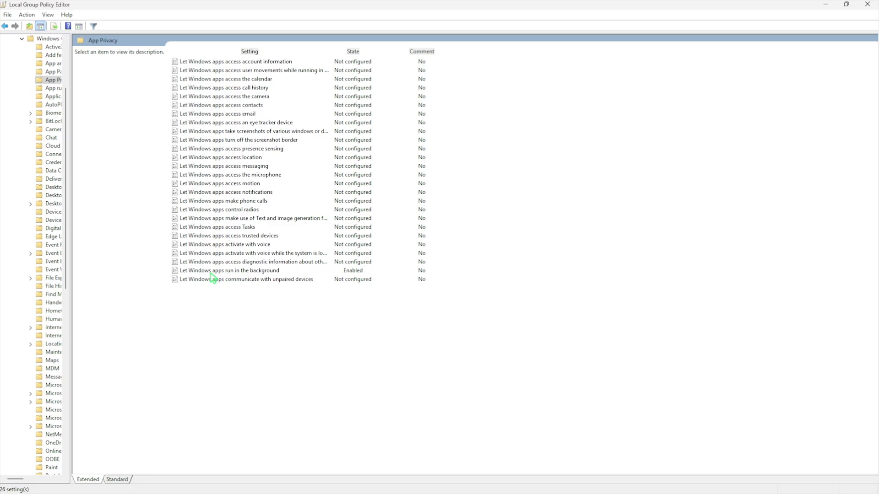
Step: Set the default for all apps to Force Deny in the "Let Windows apps run in the background" policy and save it
double_click(240, 271)
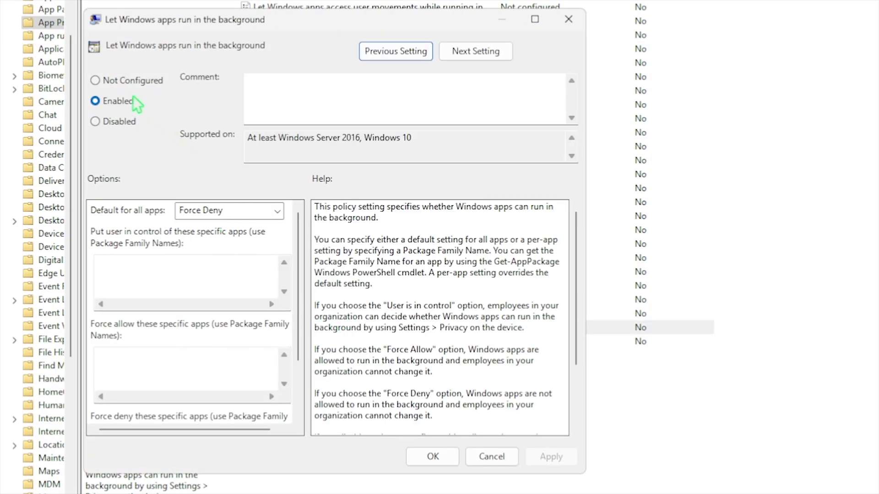
click(229, 210)
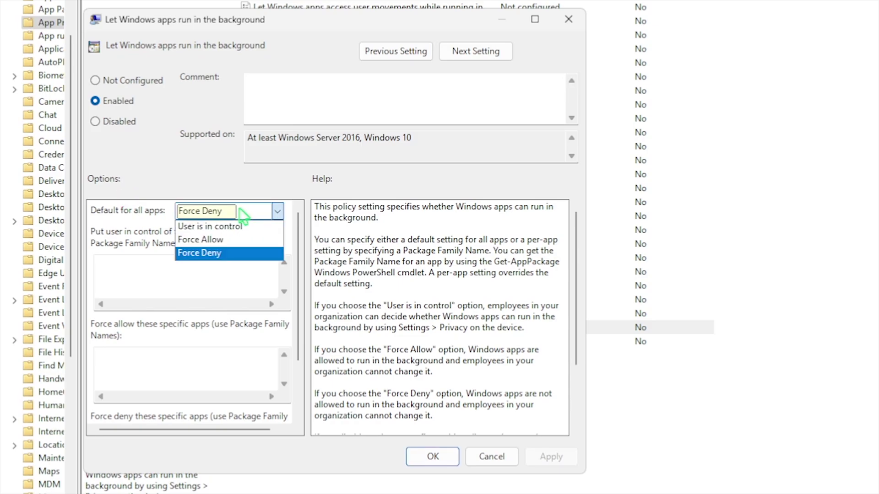
click(221, 251)
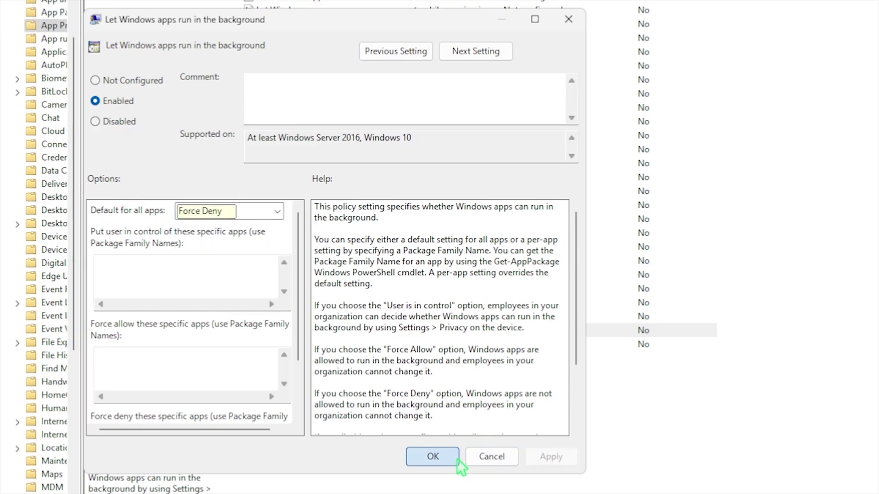
click(451, 457)
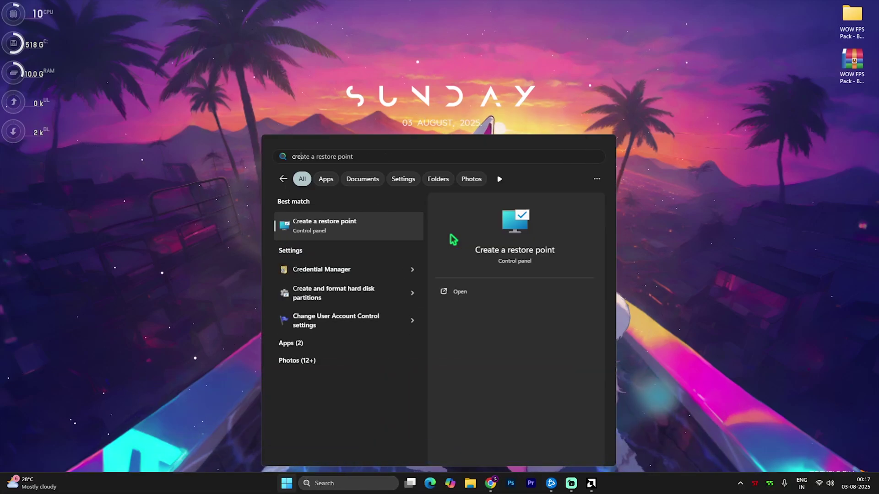
Step: Create a system restore point named "Wow" with Local Disk (C:) selected and close System Properties
click(451, 239)
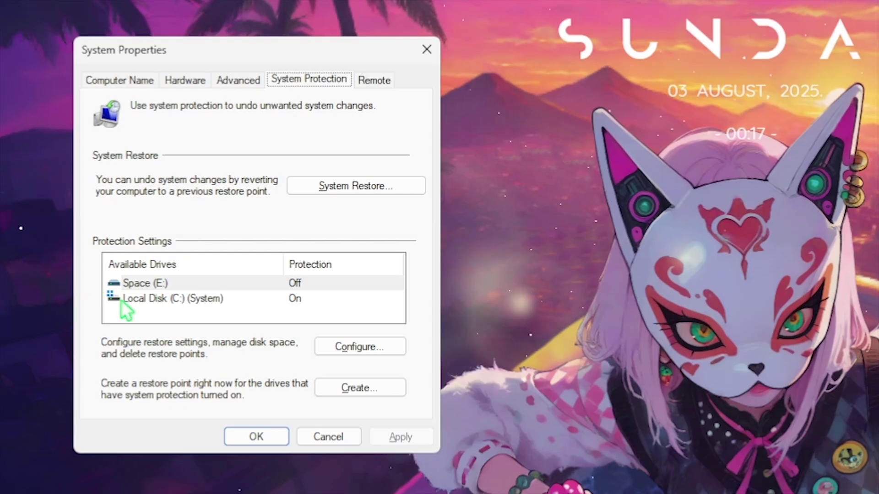
click(151, 302)
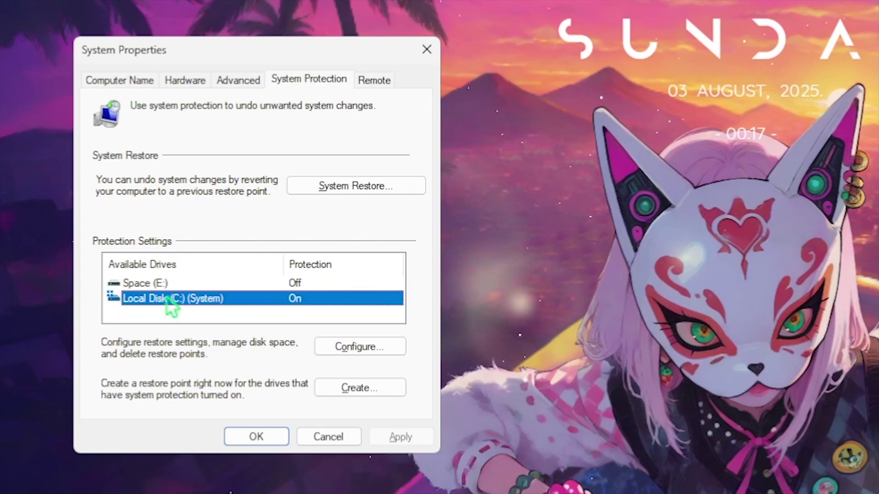
click(357, 387)
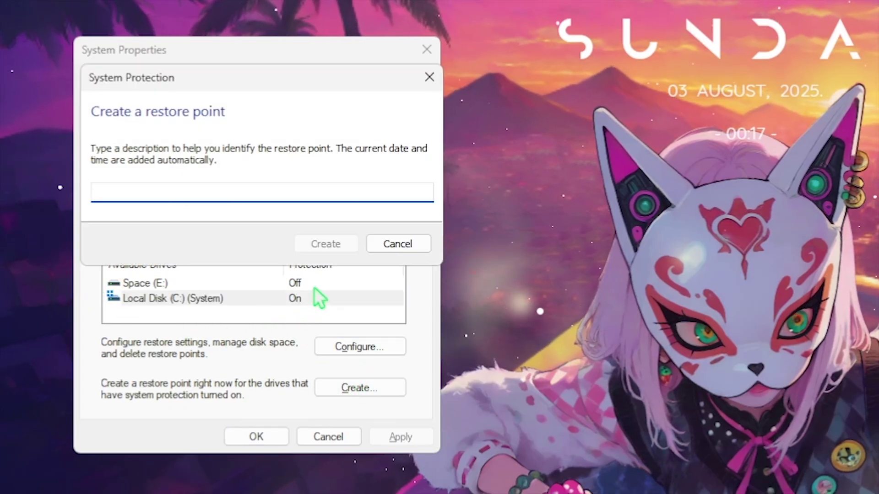
text(Wow)
key(Return)
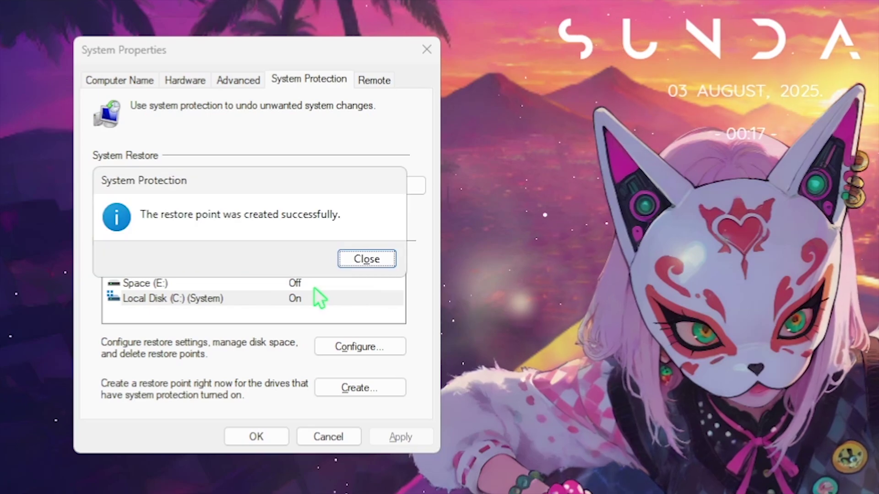
click(357, 260)
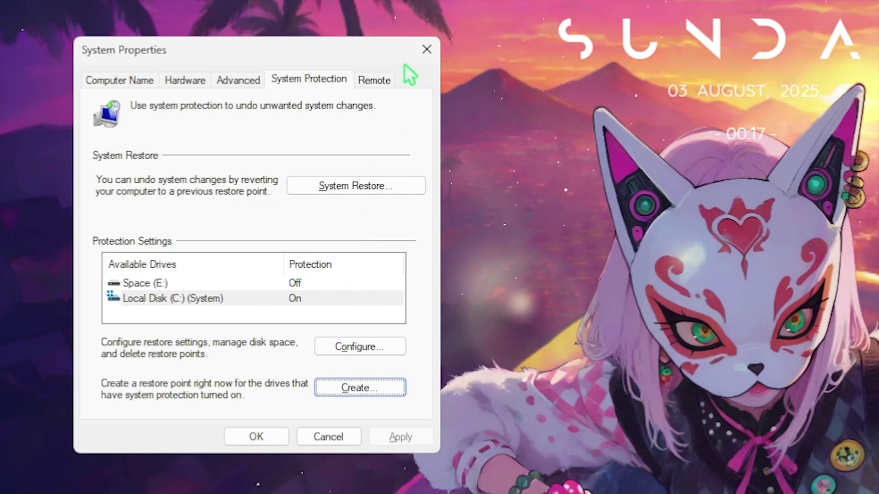
click(426, 50)
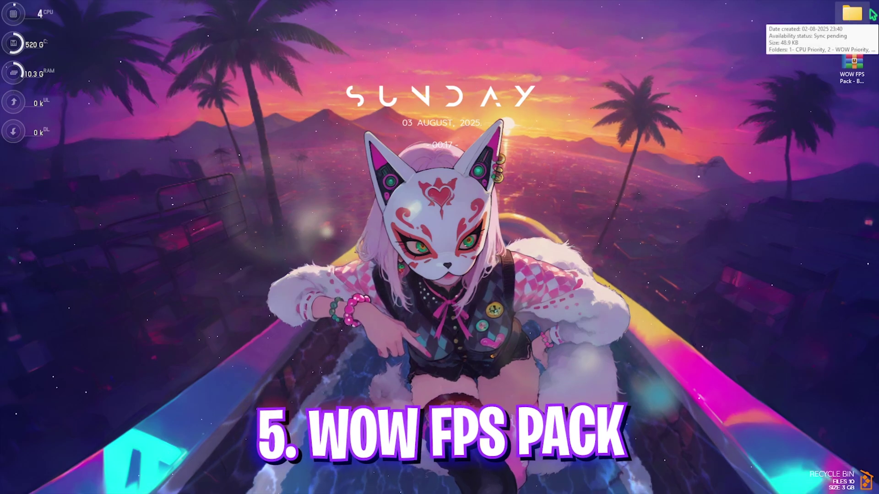
Step: Open the WOW FPS Pack folder on the desktop and look at the AMD and Intel registry files in 1- CPU Priority
double_click(843, 17)
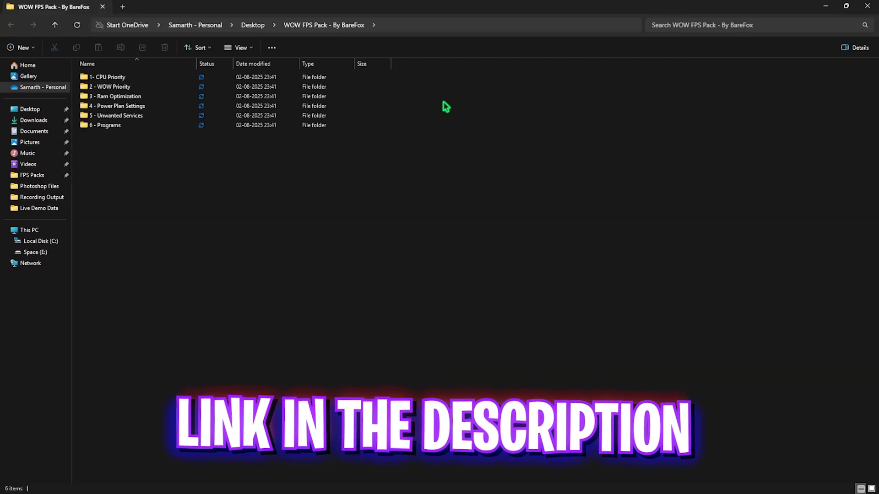
drag(169, 157, 143, 175)
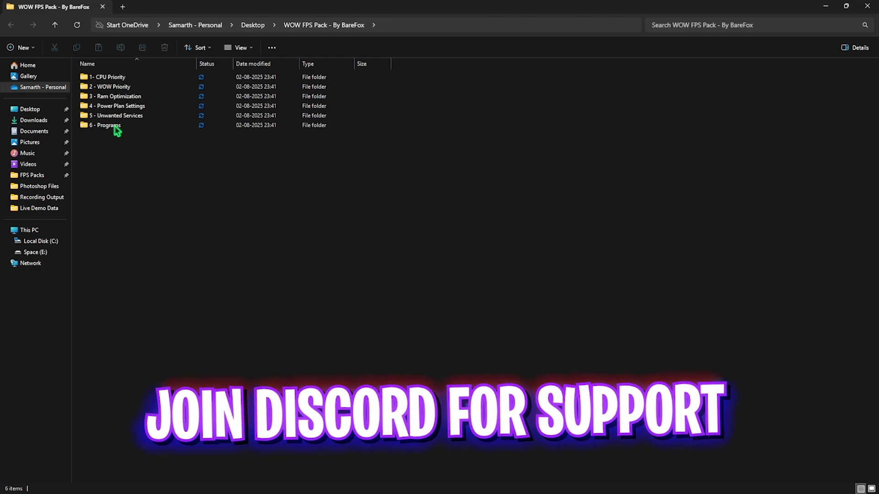
double_click(118, 78)
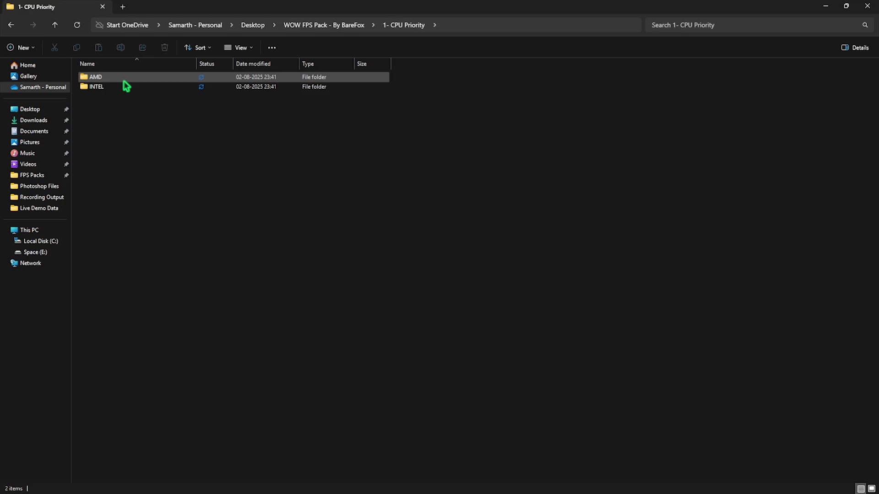
double_click(124, 81)
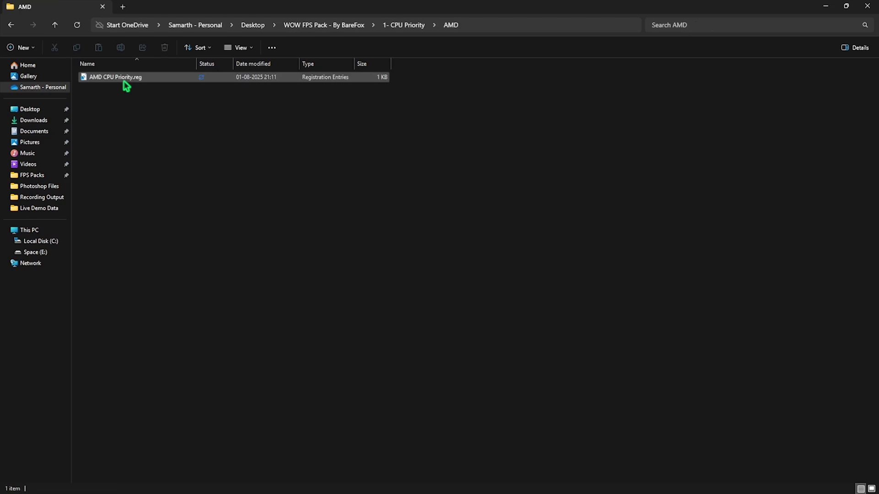
click(397, 26)
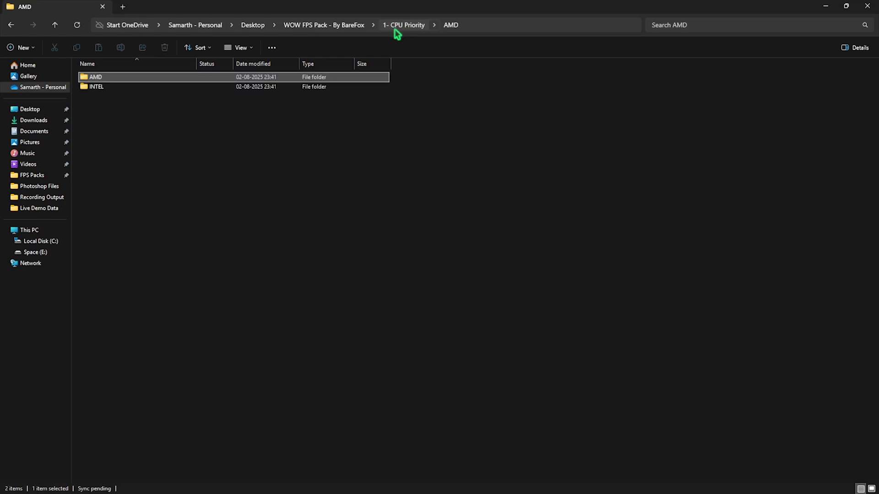
double_click(104, 87)
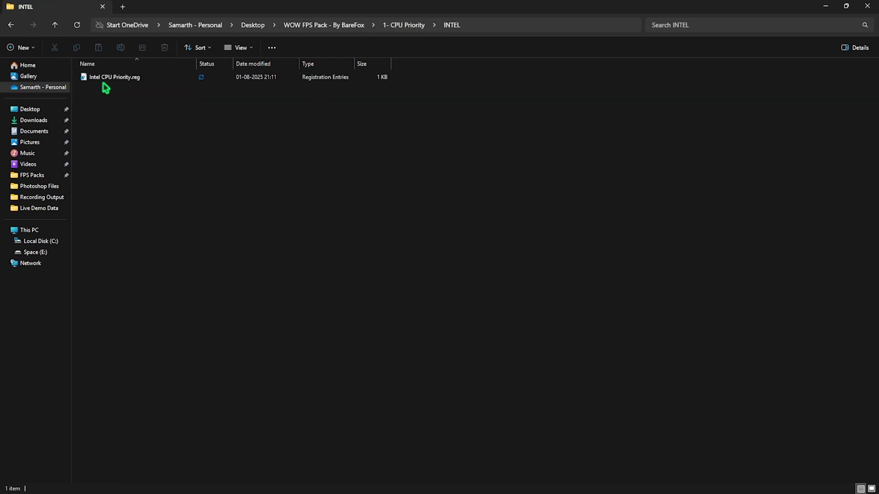
click(322, 25)
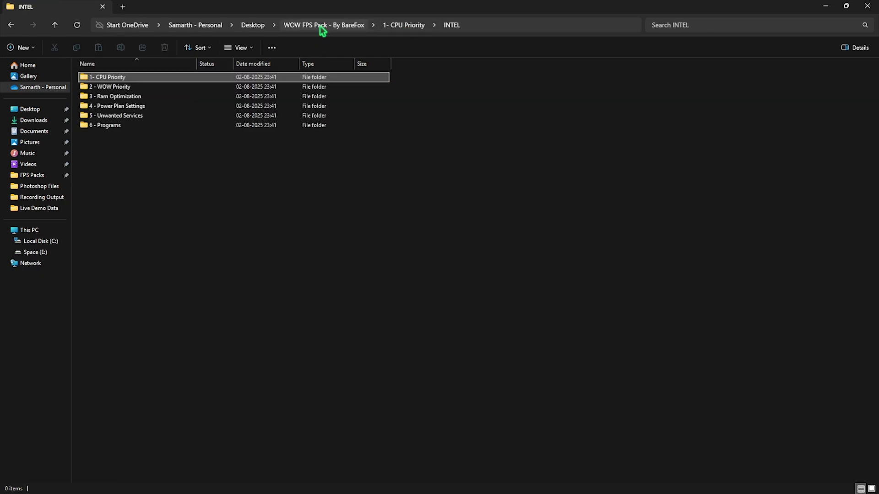
Step: Look through the registry files in 2 - WOW Priority and 3 - Ram Optimization, including 32GB Ram.reg and Reset to Default.reg
double_click(126, 89)
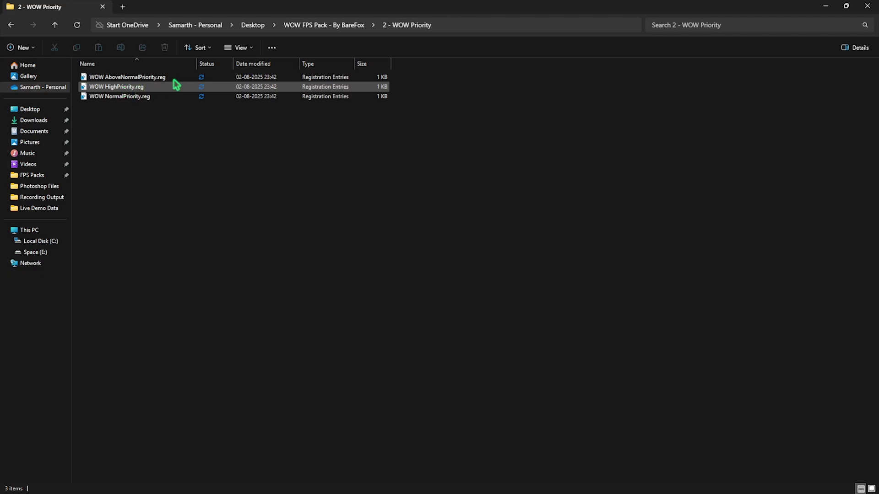
key(alt+Left)
double_click(128, 97)
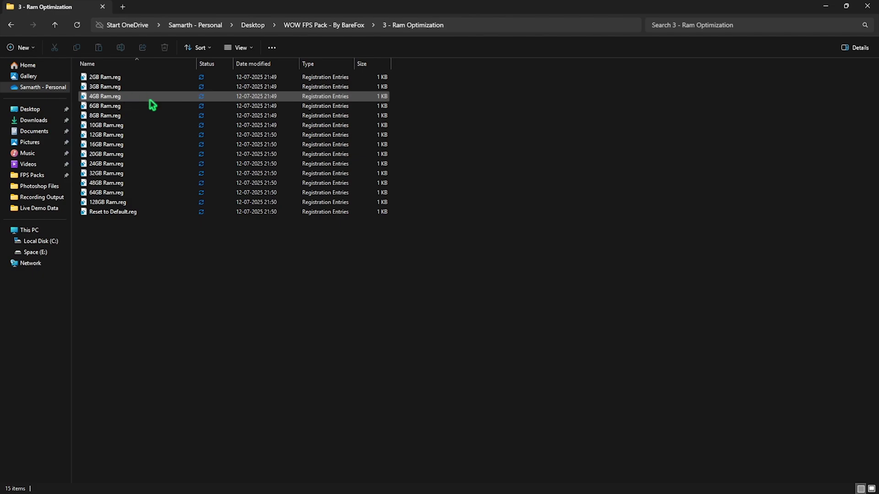
click(140, 174)
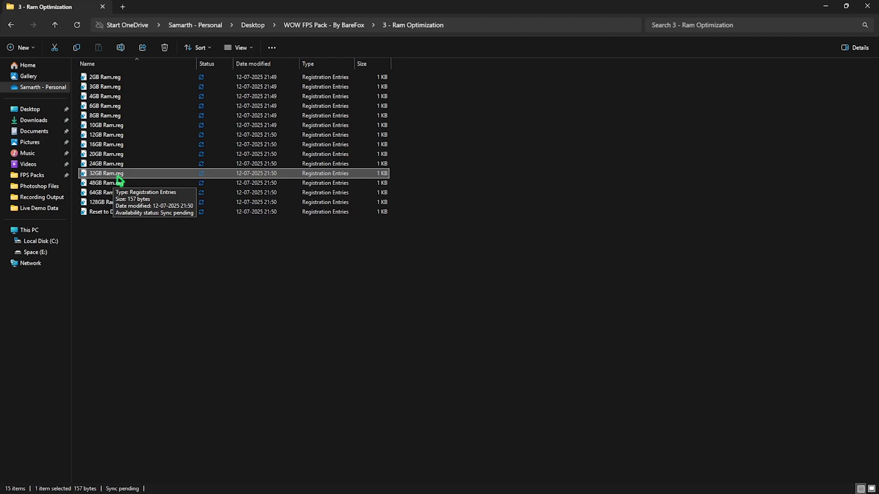
click(113, 213)
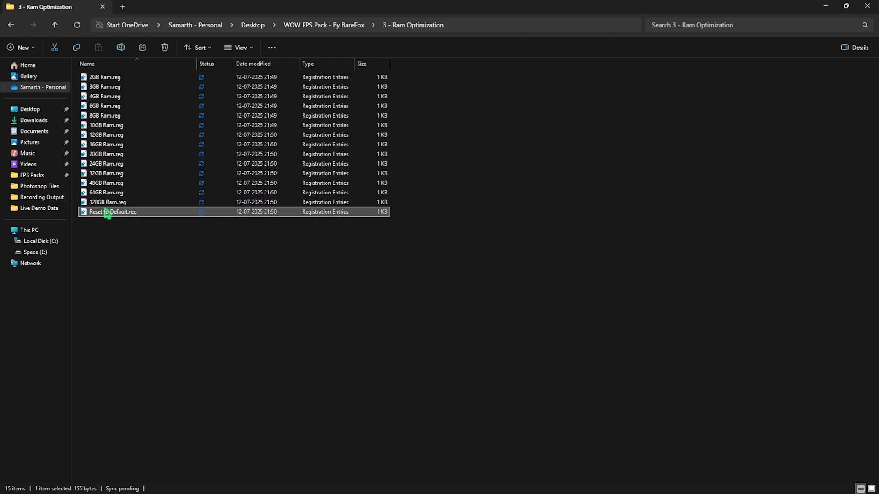
click(324, 25)
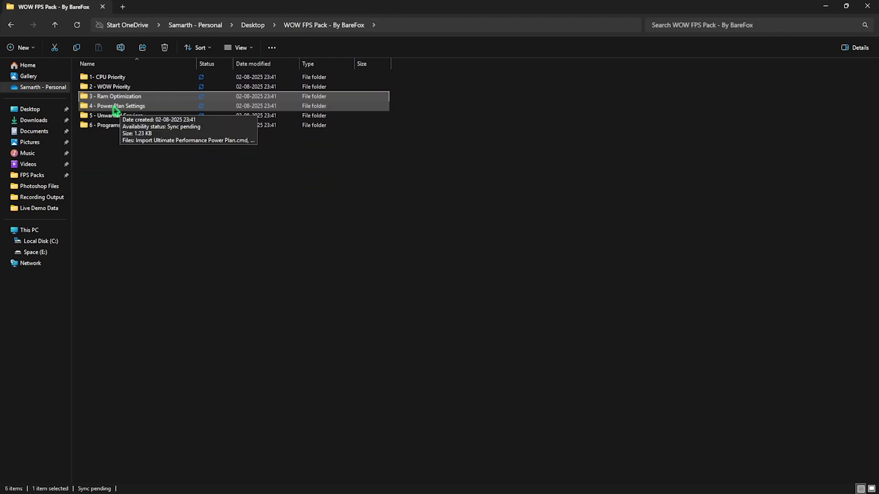
Step: Open the Power Plans shortcut in the 4 - Power Plan Settings folder to bring up the available power plans
double_click(114, 106)
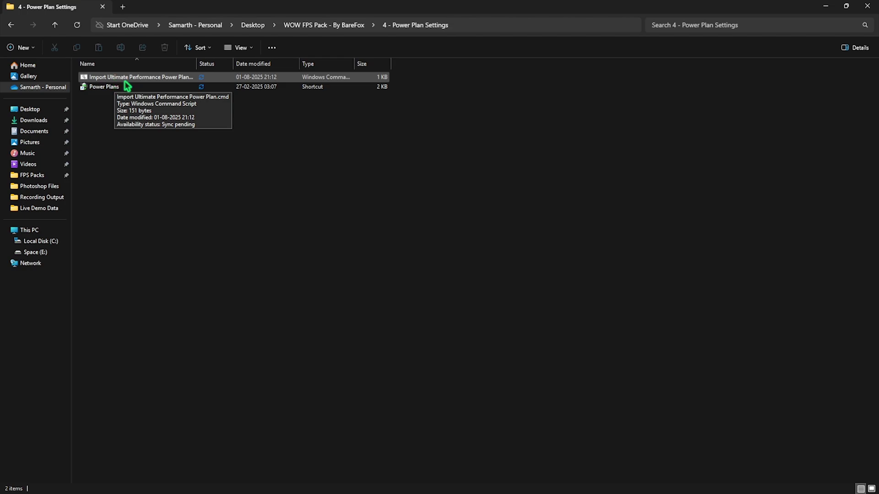
right_click(155, 80)
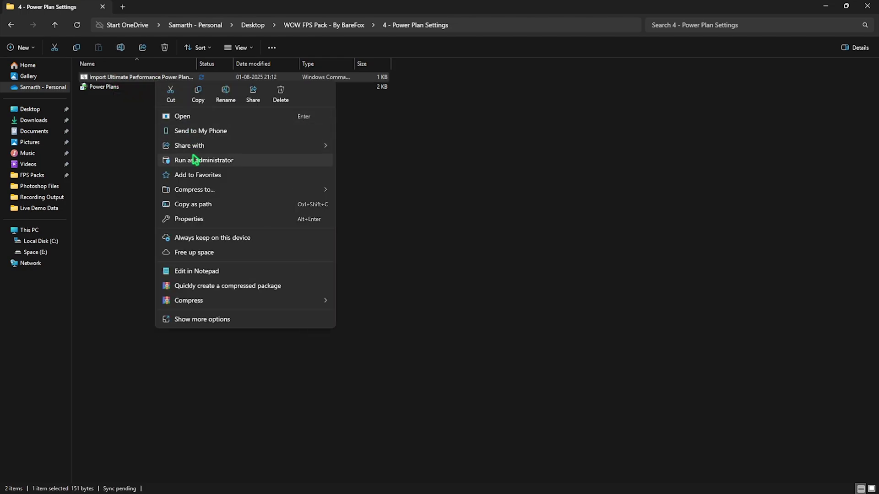
click(114, 135)
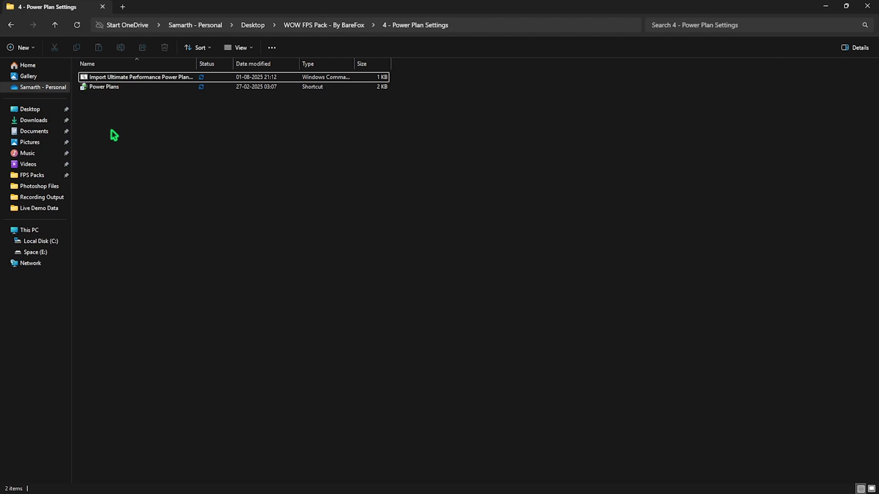
double_click(109, 92)
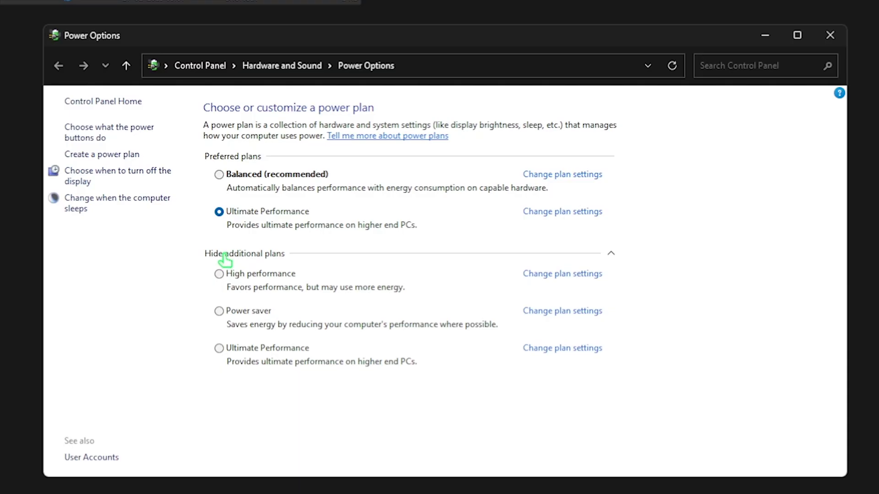
Step: Collapse and expand the additional power plans, check the Ultimate Performance entry, and close Power Options
click(224, 255)
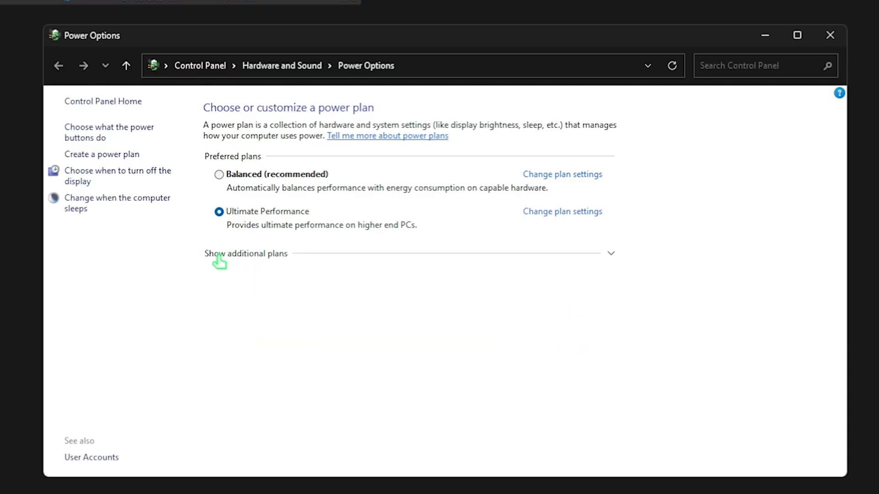
click(274, 257)
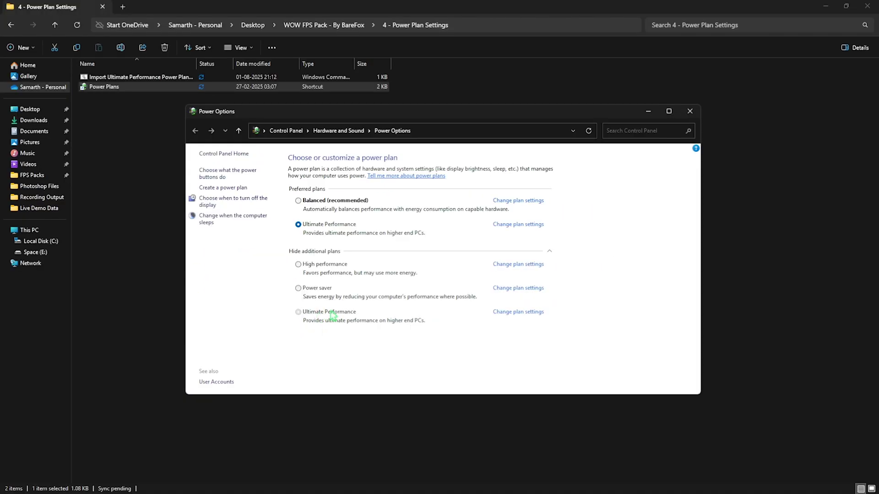
click(689, 114)
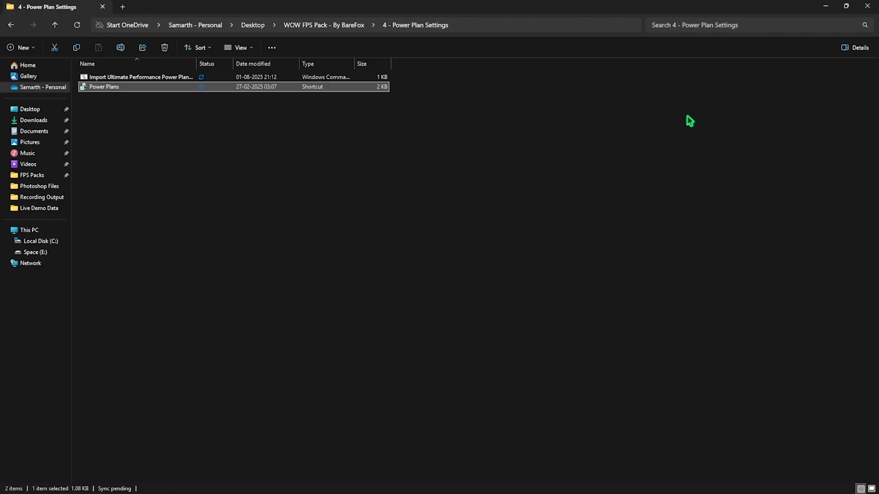
Step: Look through the registry files in 5 - Unwanted Services and its Revert Registries subfolder, and return to the WOW FPS Pack folder
click(332, 27)
double_click(131, 118)
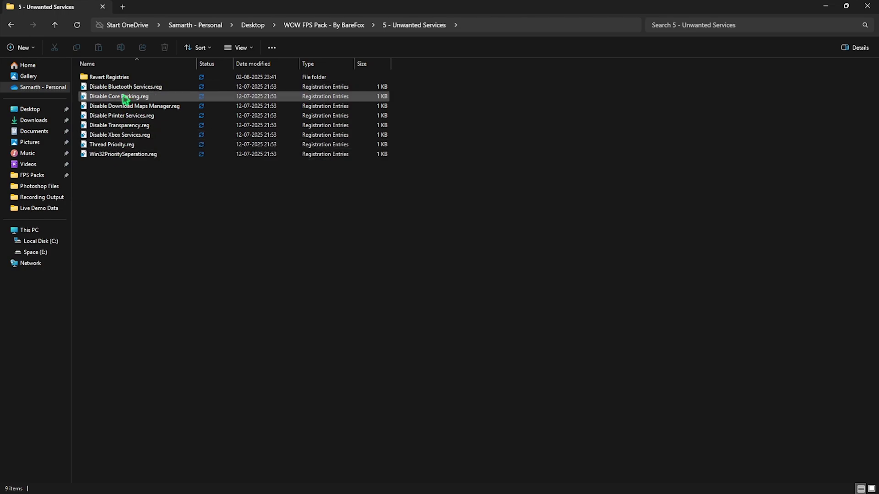
click(146, 87)
ctrl+click(137, 116)
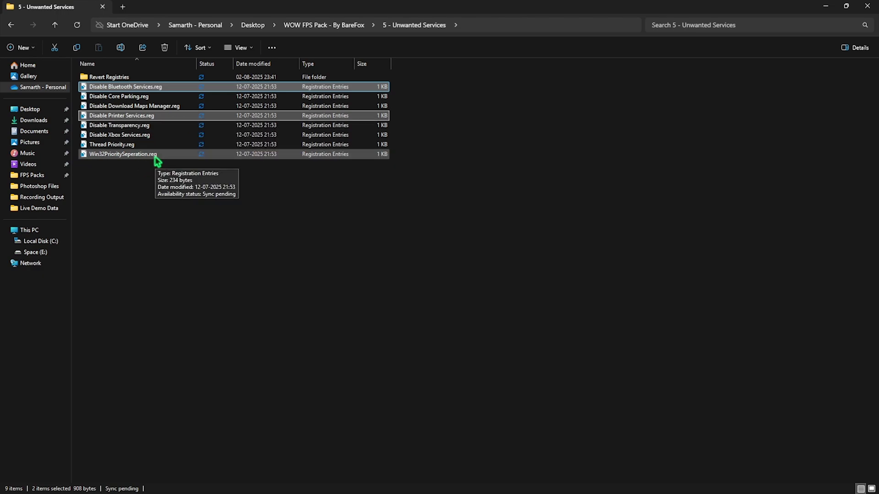
double_click(120, 78)
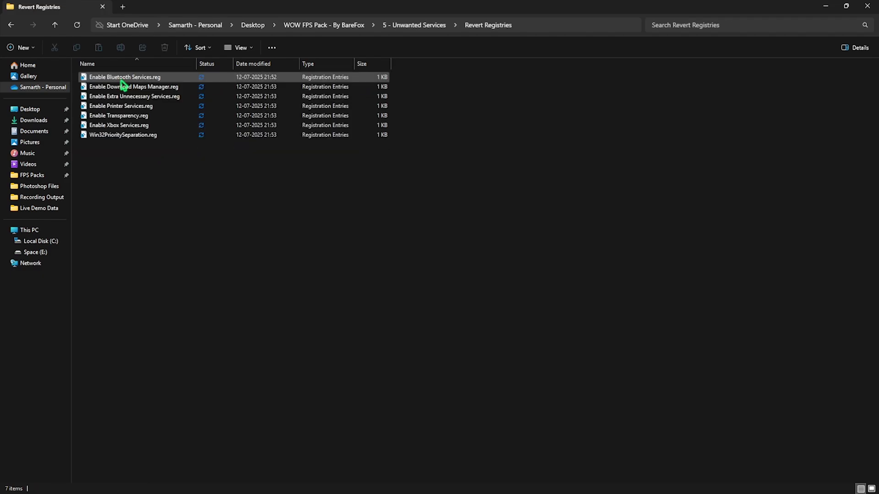
key(alt+Left)
key(alt+Left)
Step: Run Clean Temporary Files.bat from the 6 - Programs folder as administrator, delete all temporary files, and close the console
click(110, 126)
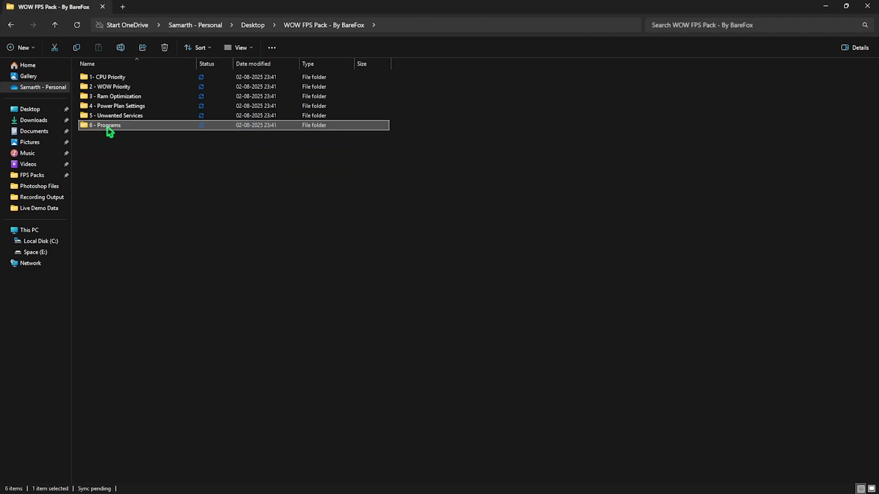
double_click(108, 127)
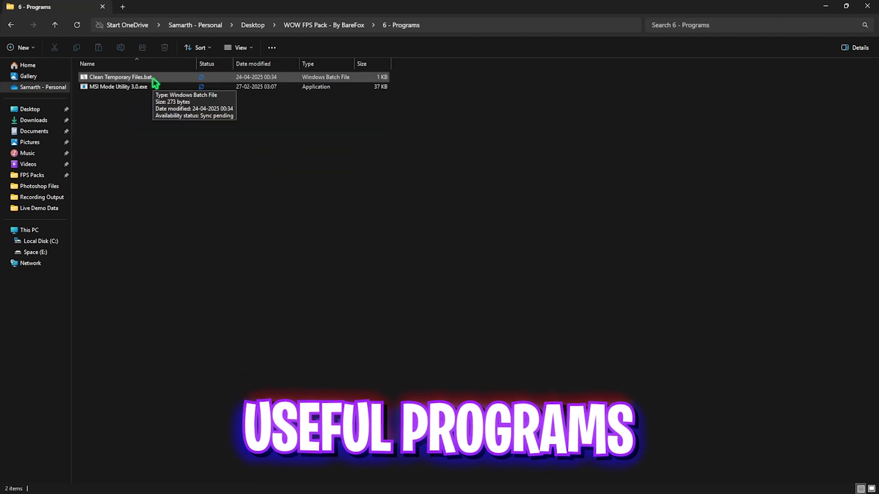
drag(142, 104, 141, 122)
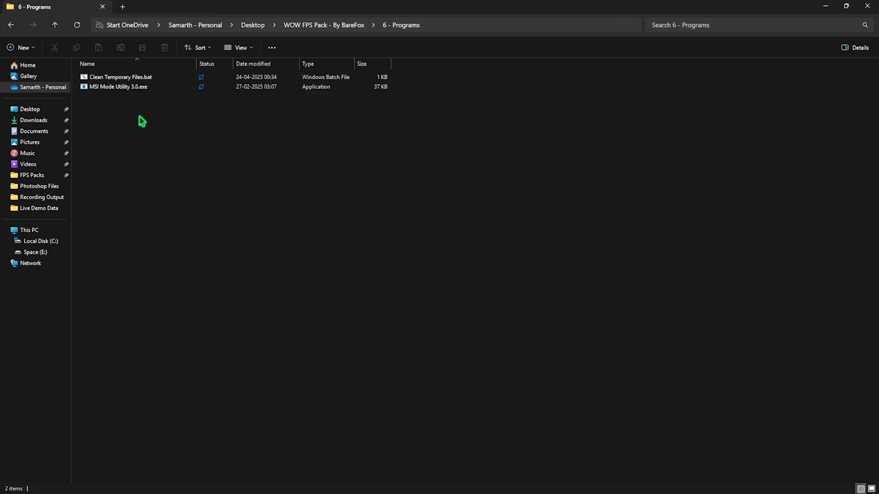
right_click(152, 81)
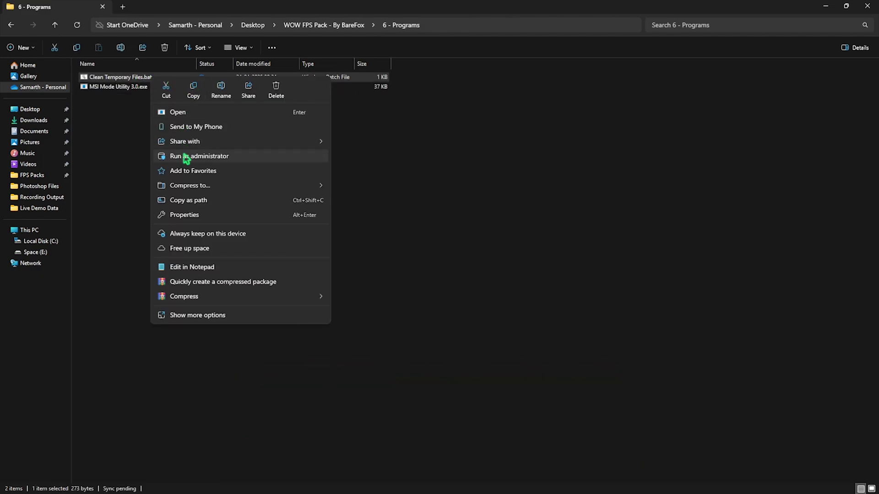
click(187, 157)
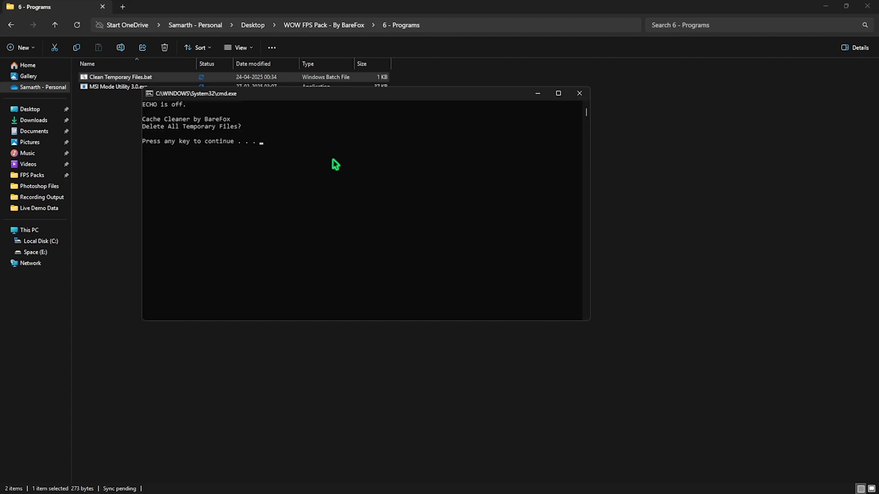
key(Return)
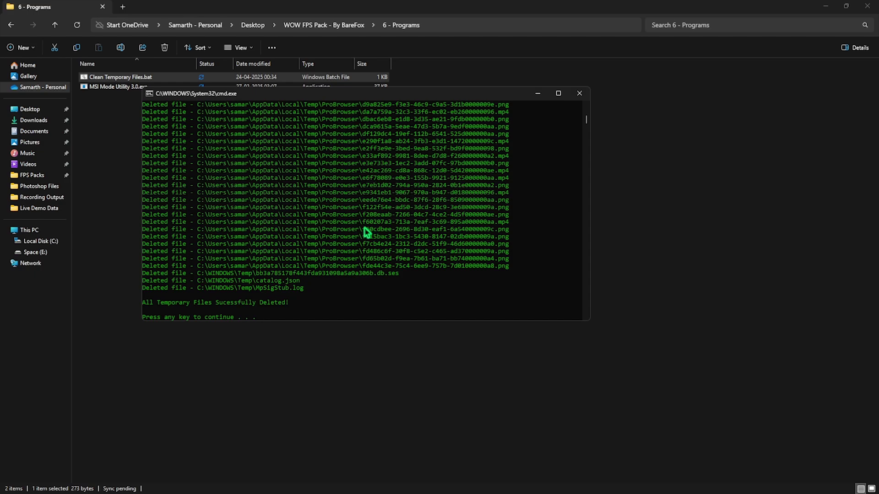
click(579, 93)
Step: Run MSI Mode Utility 3.0.exe as administrator, inspect the AMD Radeon RX 6600 XT entry, and close the utility and the folder
click(110, 87)
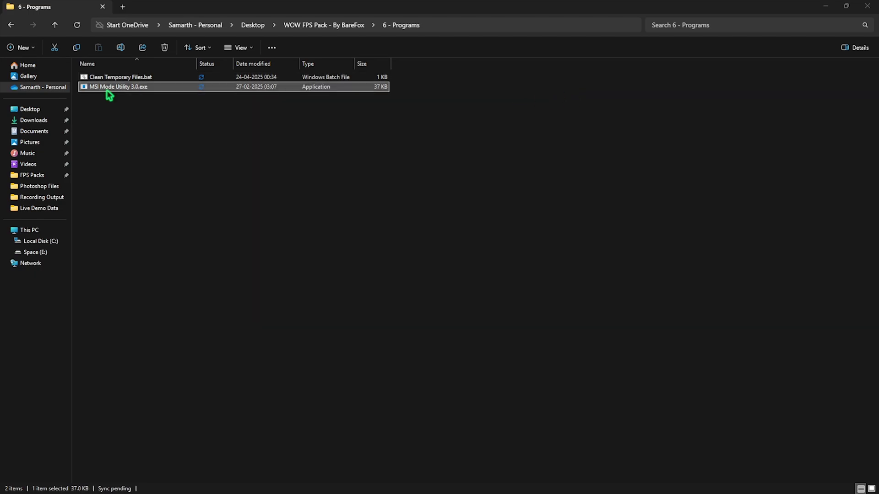
right_click(143, 92)
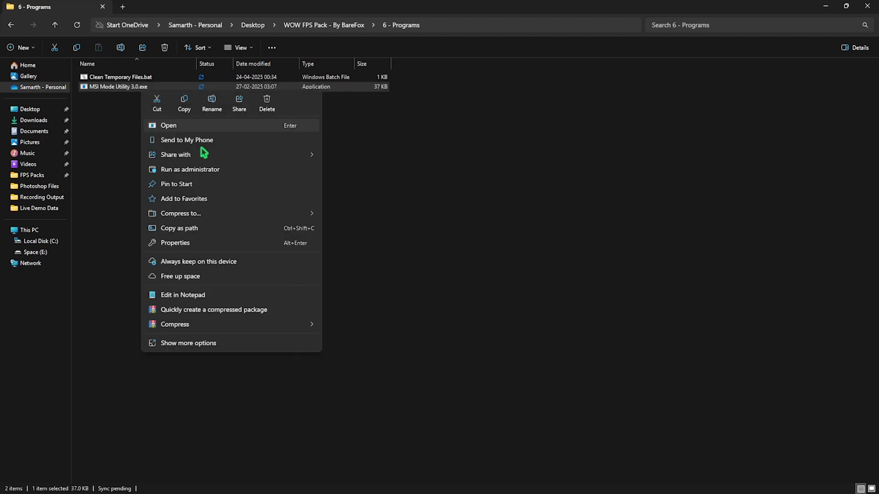
click(192, 175)
click(63, 48)
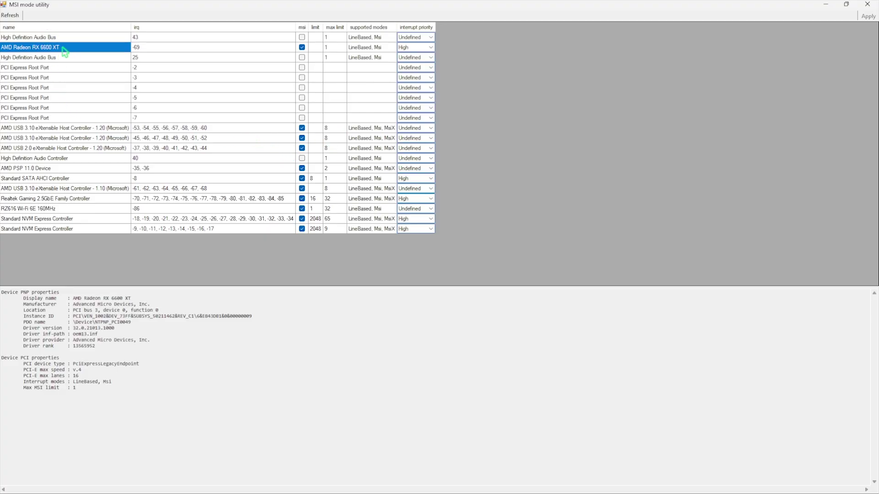
click(868, 5)
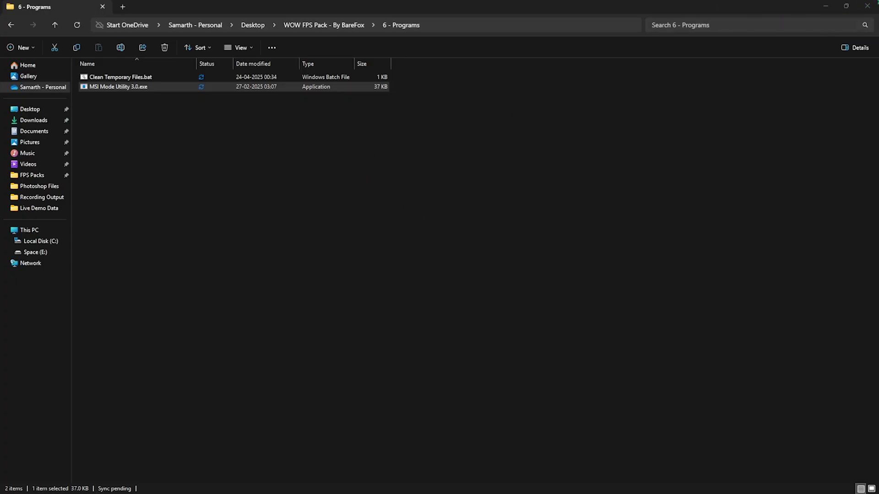
click(869, 5)
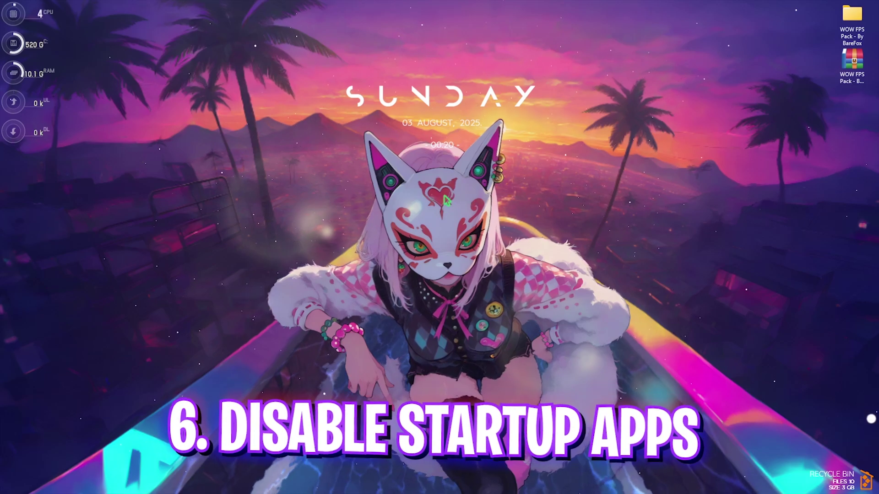
Step: Open Task Manager's startup apps list in full size and review which apps are enabled, including vgtray.exe
key(ctrl+shift+Escape)
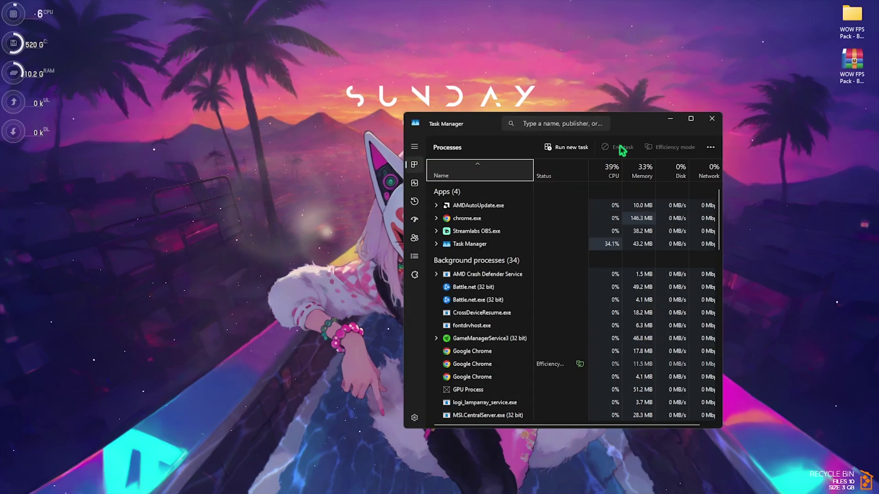
click(686, 119)
click(10, 103)
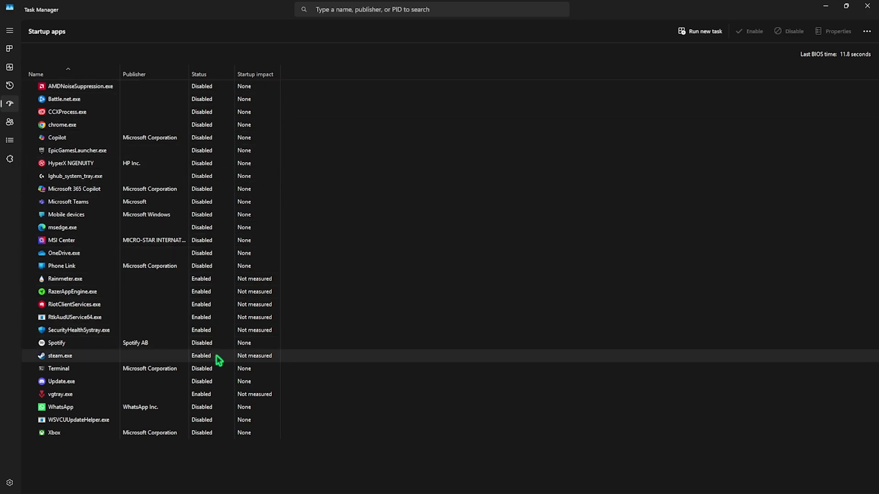
click(103, 394)
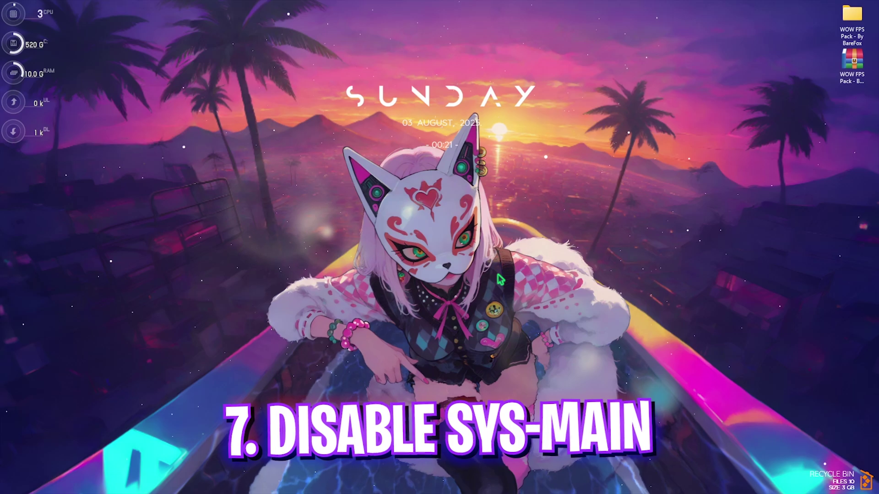
Step: Open the Windows Services console by running services.msc
key(super+r)
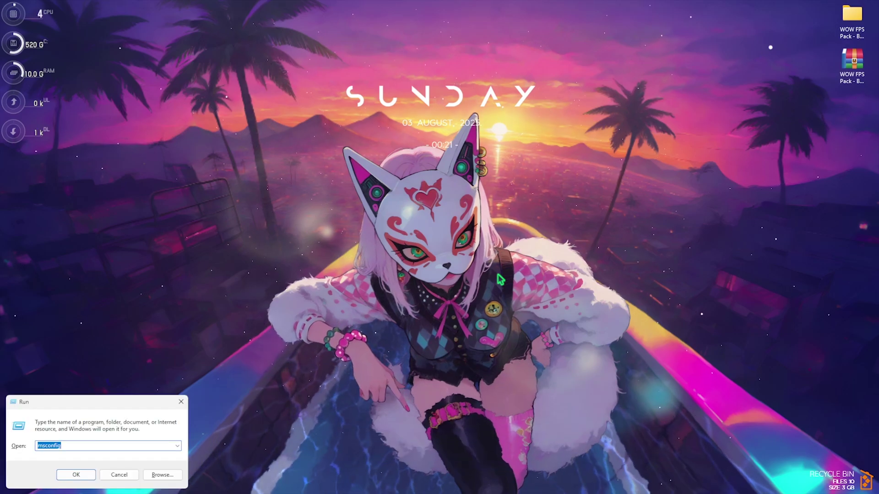
text(ser)
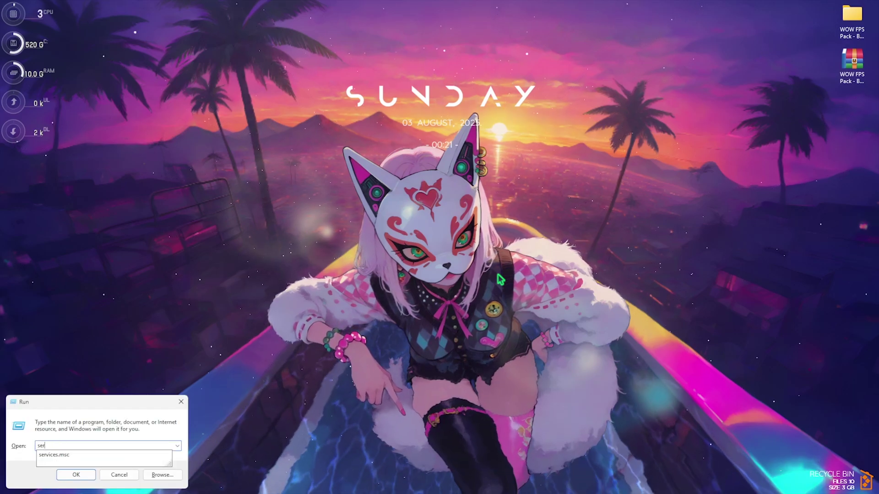
key(Down)
key(Return)
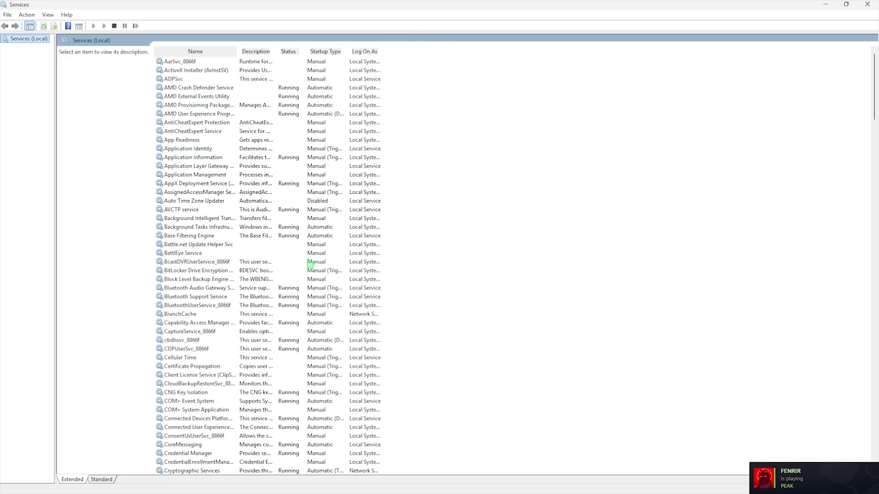
Step: Find the SysMain service in the services list and open its properties
click(347, 142)
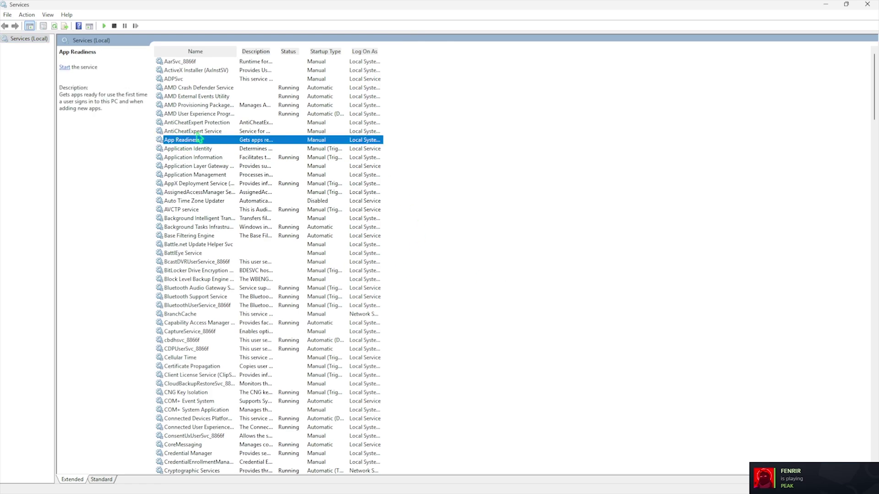
key(s)
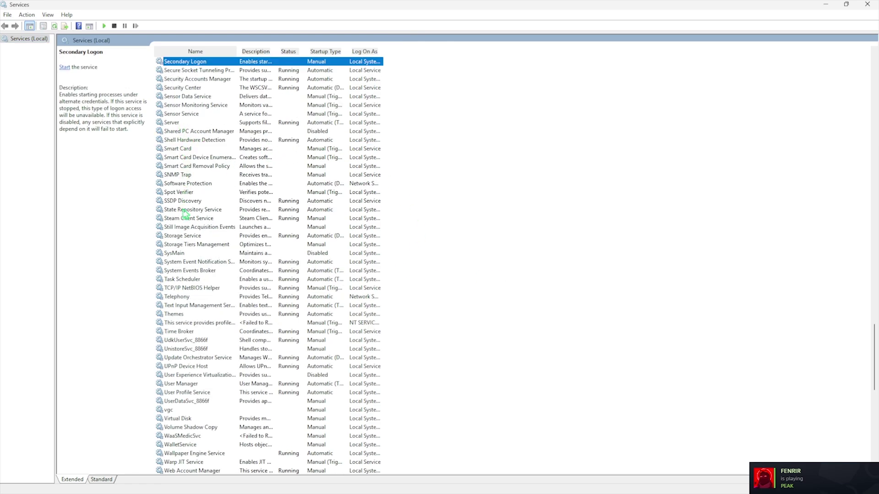
click(172, 254)
right_click(211, 247)
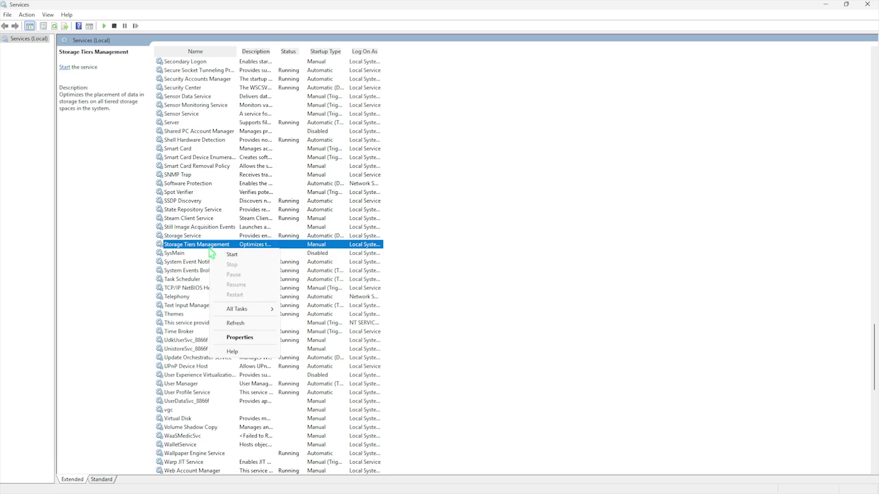
click(211, 253)
right_click(211, 253)
click(232, 337)
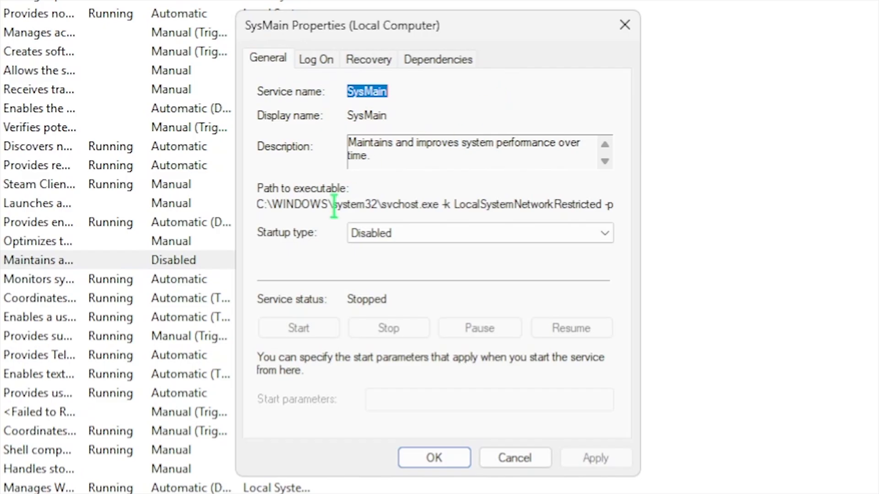
Step: Set the SysMain service's startup type to Disabled, apply the setting, and close its properties
click(424, 241)
click(421, 241)
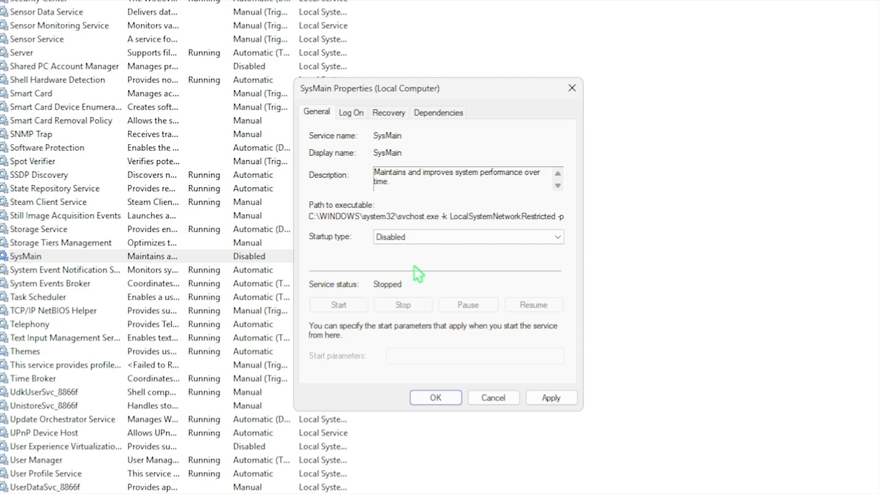
click(551, 397)
click(572, 88)
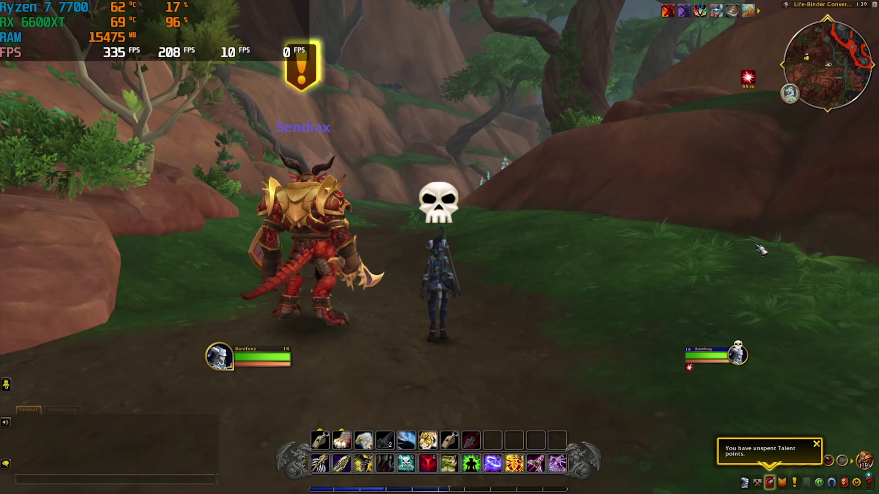
Step: In World of Warcraft, open the game options and show the Graphics settings
key(Escape)
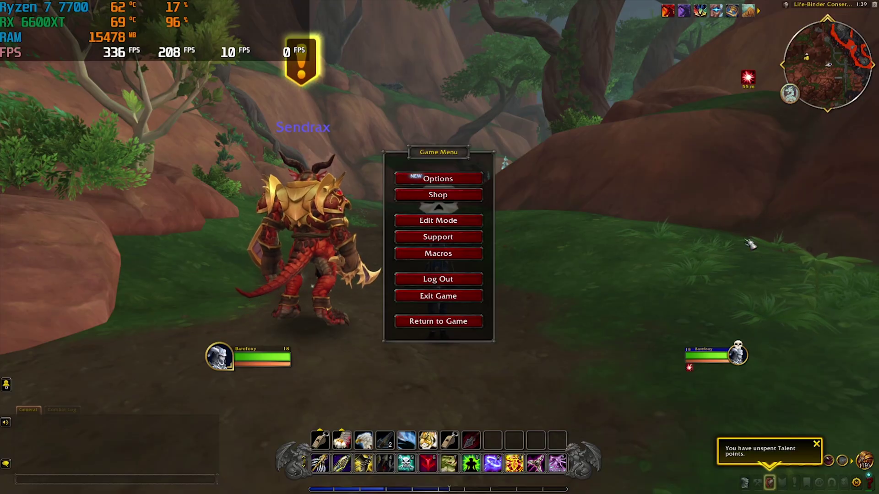
click(482, 182)
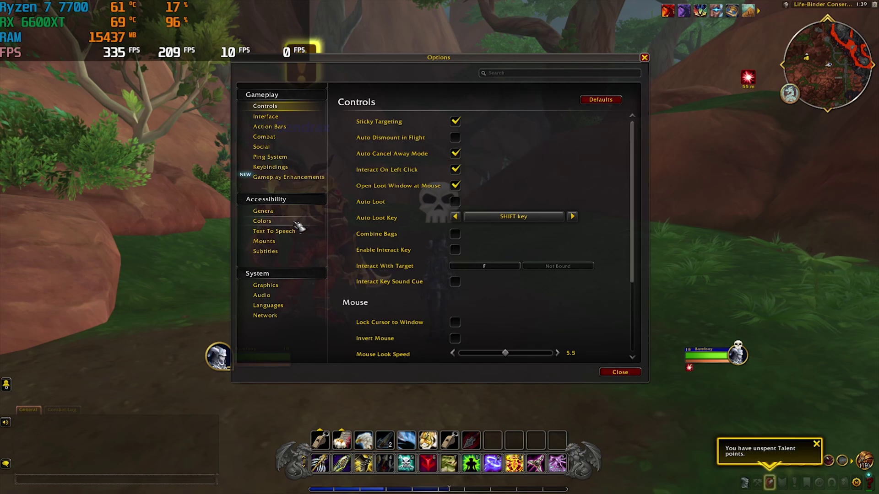
click(284, 286)
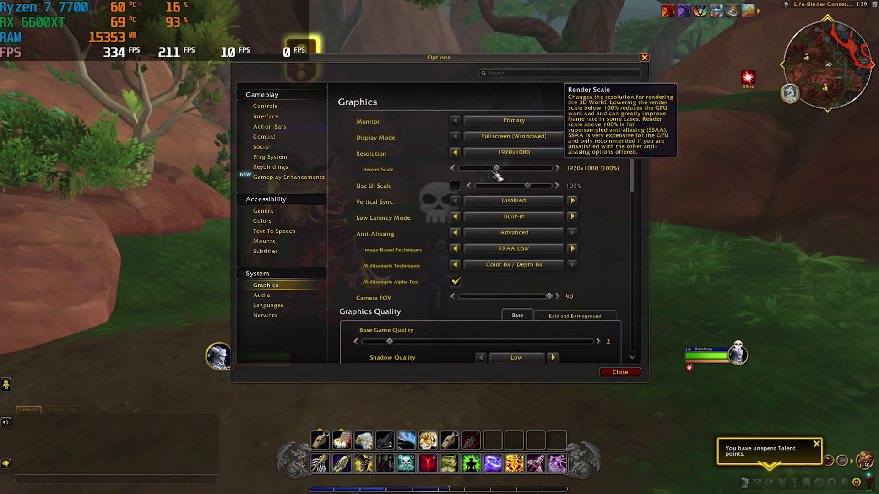
Step: Set the render scale to 100% and raise the base graphics View Distance to 4
drag(494, 172, 500, 172)
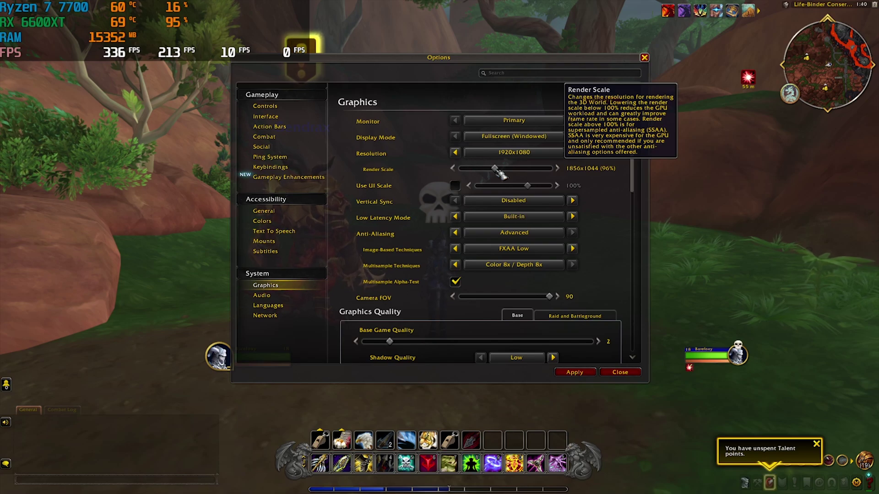
drag(498, 173, 502, 173)
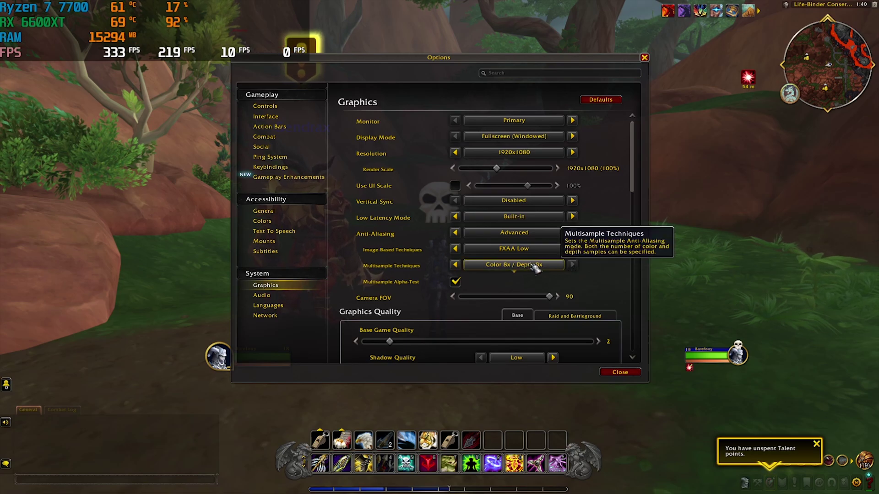
scroll(538, 260, down, 5)
scroll(528, 240, up, 1)
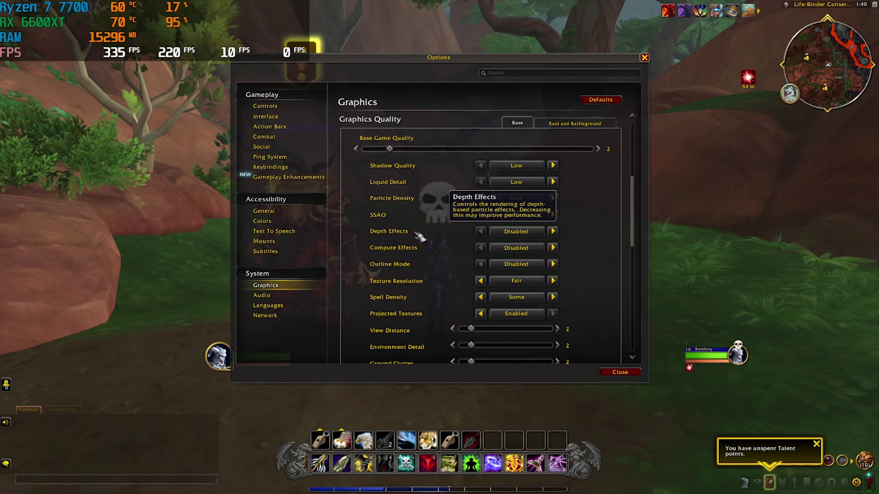
scroll(474, 247, down, 4)
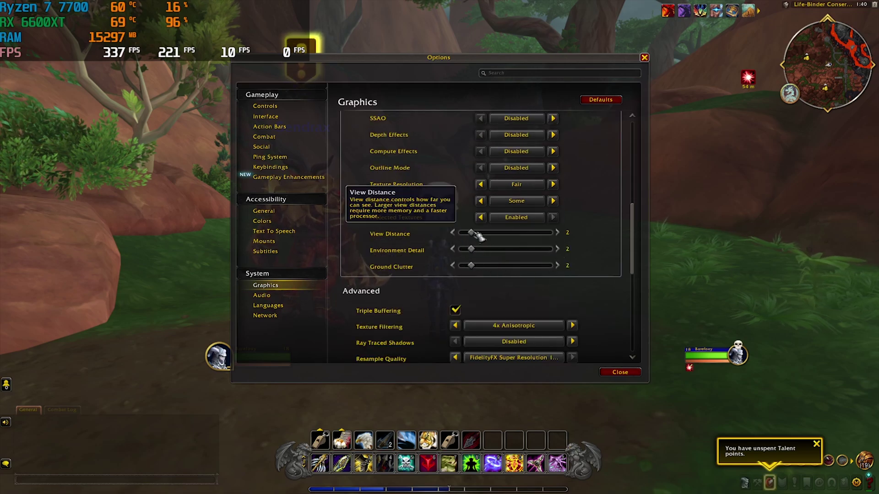
drag(479, 236, 493, 236)
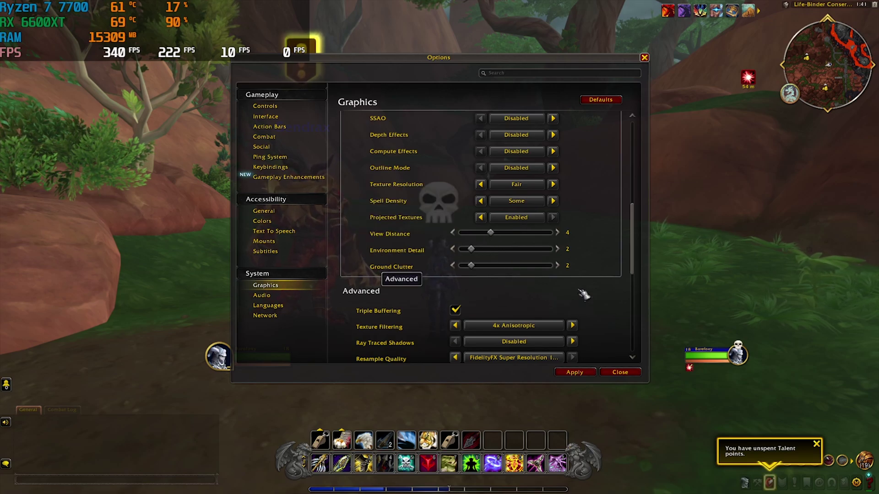
Step: In the advanced graphics settings, turn off Triple Buffering and set Texture Filtering to Bilinear
scroll(582, 292, down, 5)
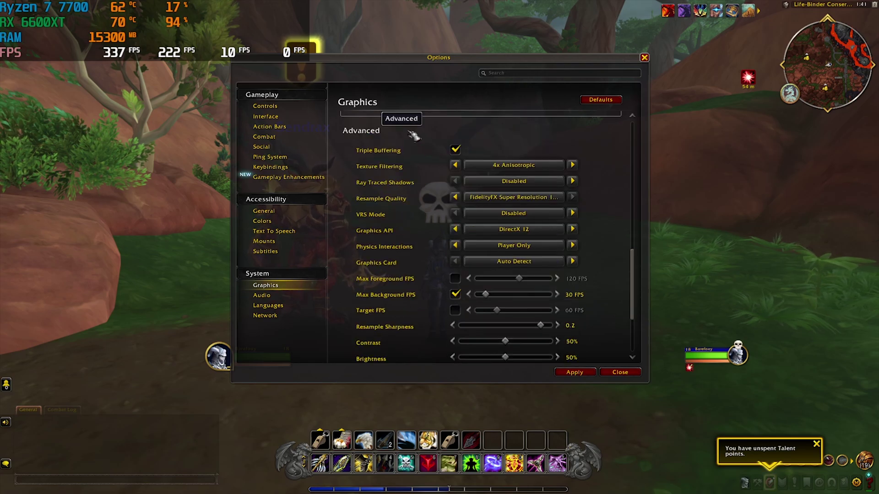
click(455, 149)
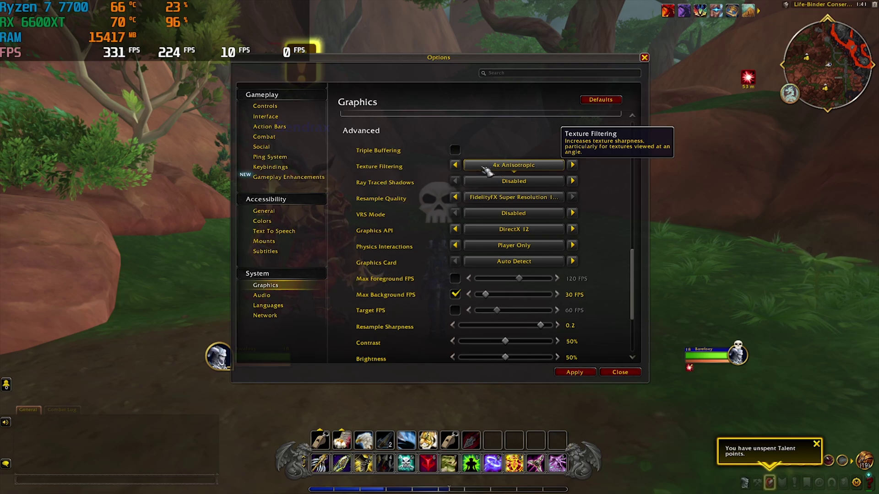
click(573, 166)
click(576, 166)
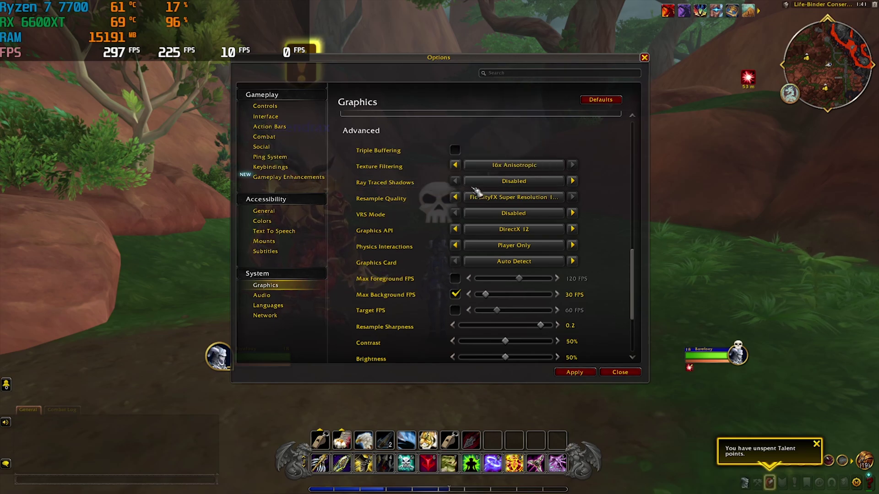
click(454, 165)
click(455, 165)
click(455, 166)
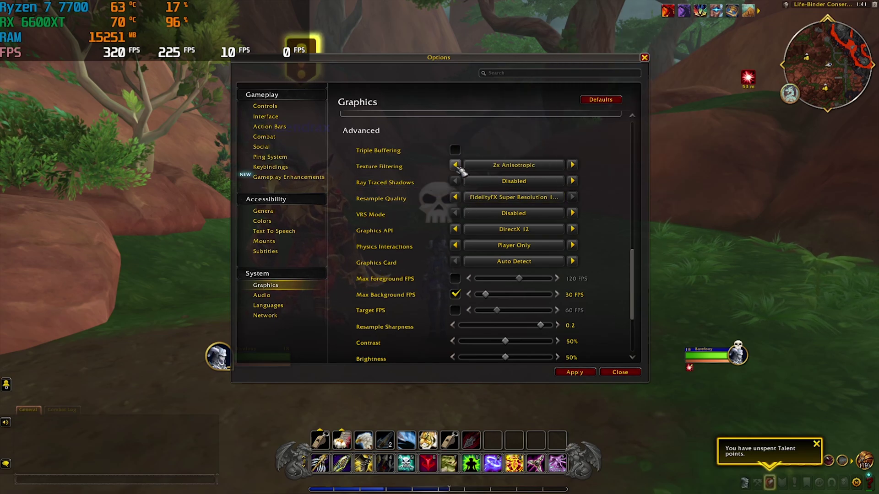
click(455, 165)
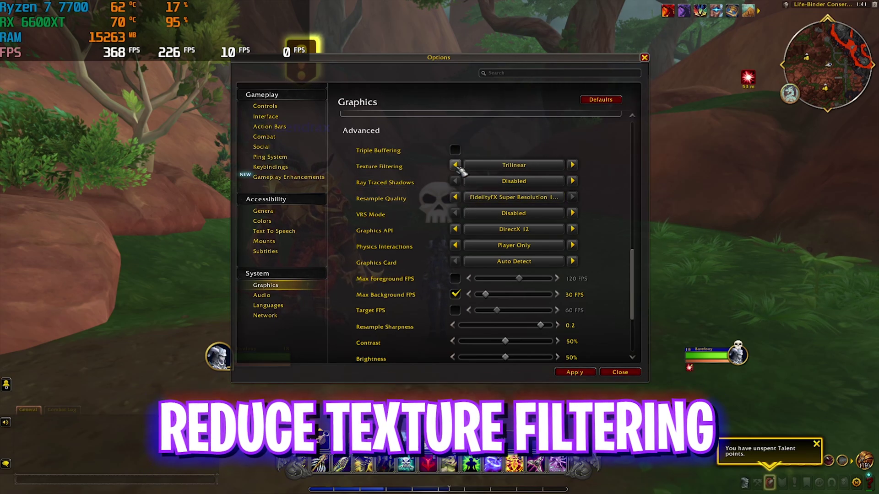
click(455, 166)
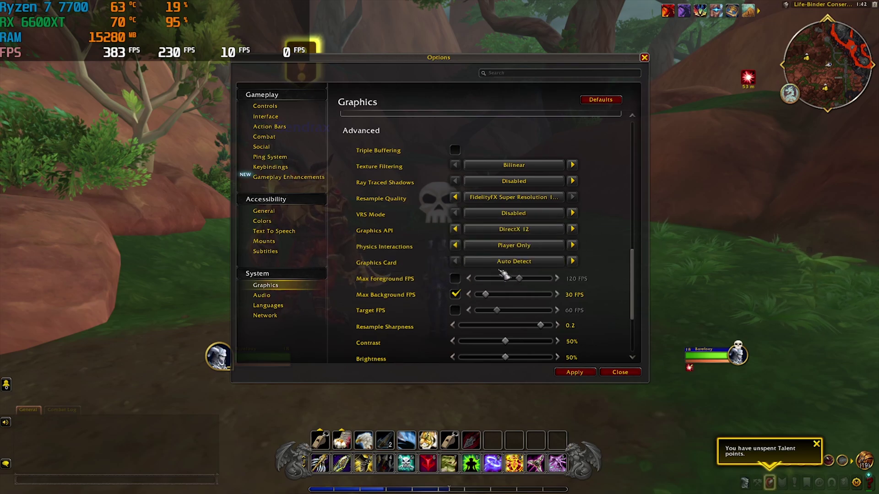
Step: Choose AMD Radeon RX 6600 XT [2] as the graphics card, turn off the Max Background FPS limit, and apply the settings before returning to the game
click(573, 261)
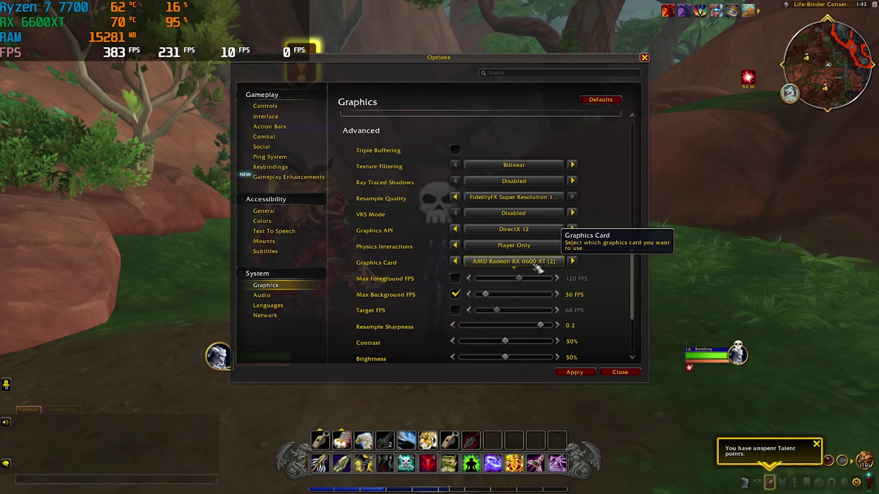
click(455, 294)
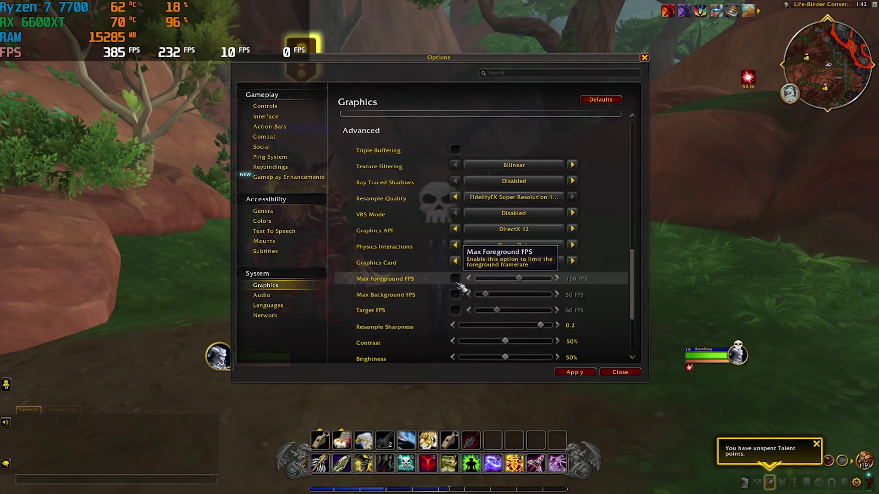
scroll(460, 288, down, 4)
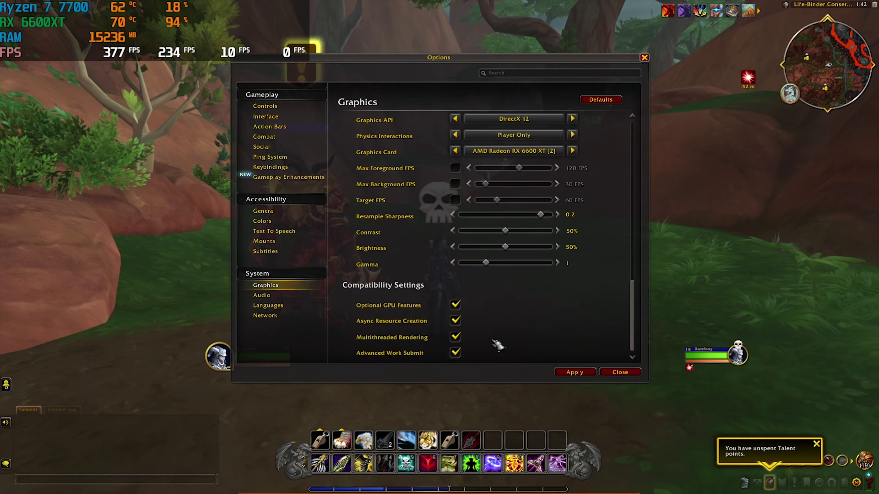
click(575, 371)
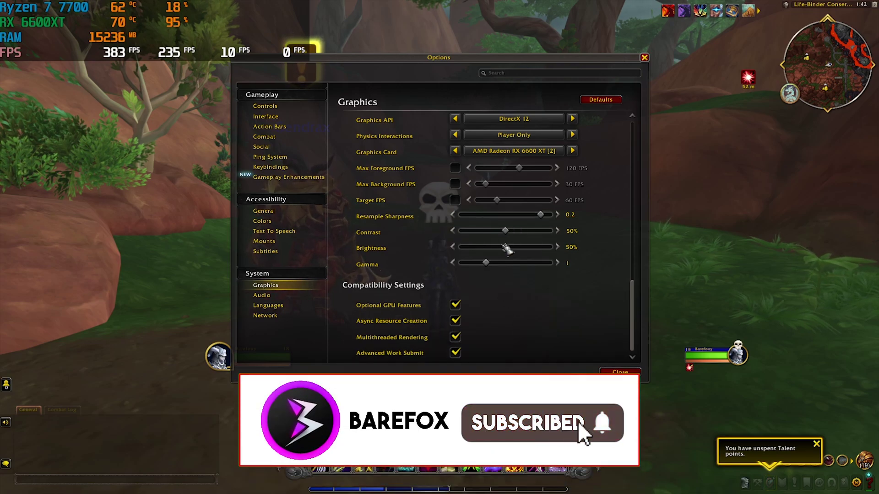
key(Escape)
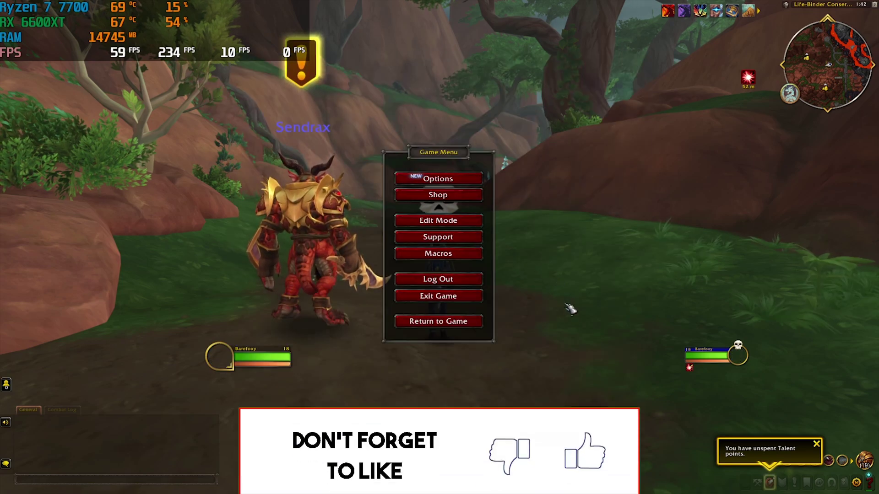
key(Escape)
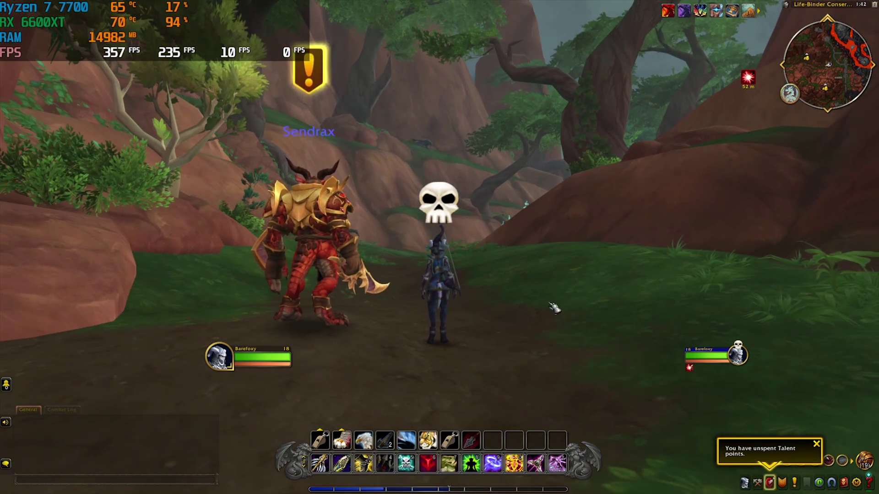
key(d)
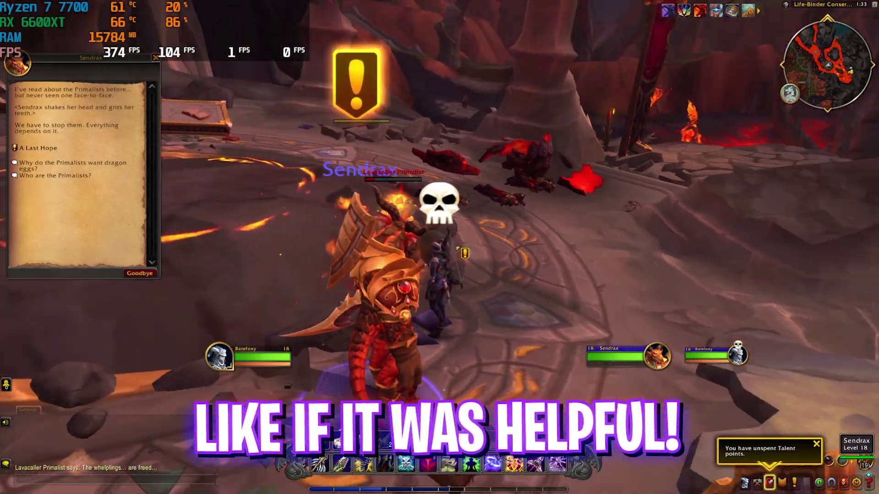
key(d)
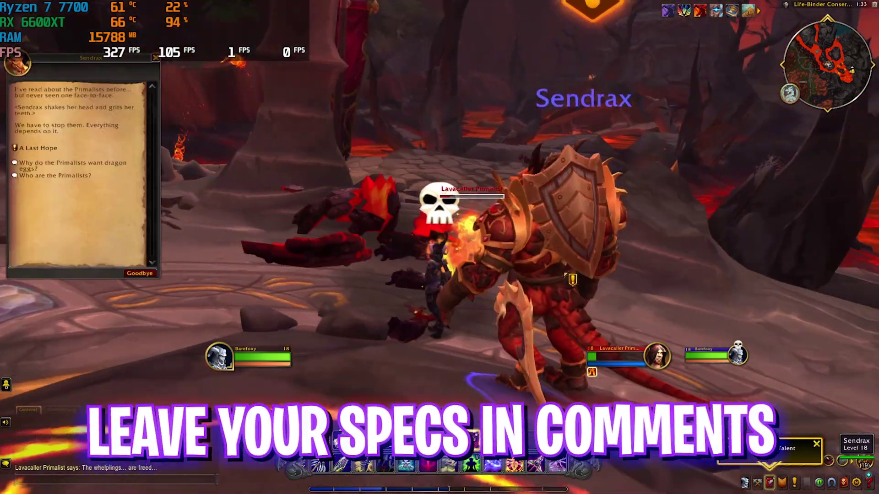
key(a)
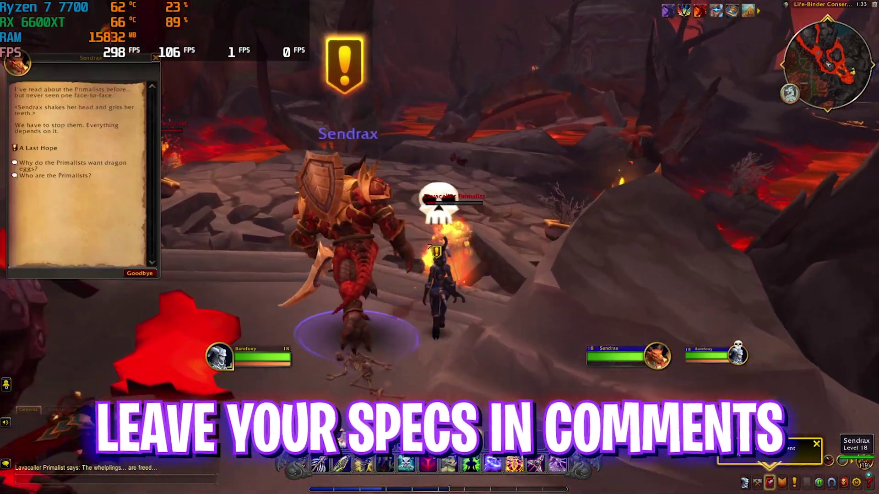
key(d)
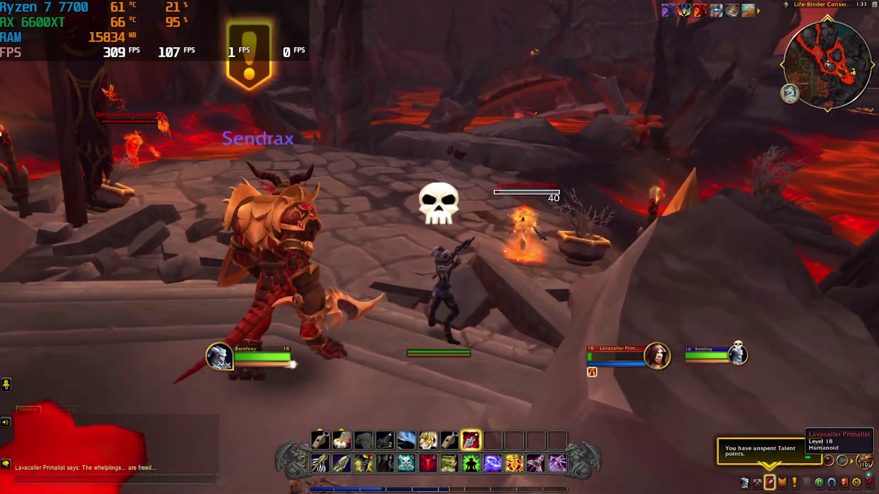
key(a)
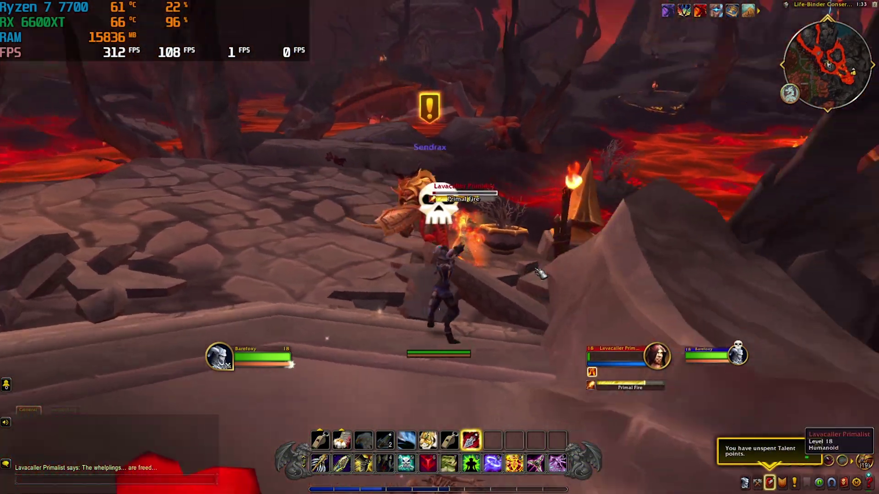
right_click(401, 293)
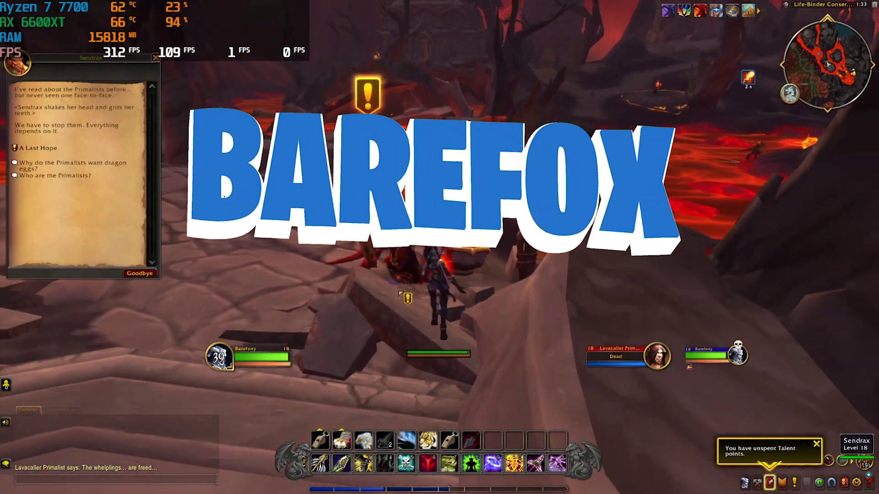